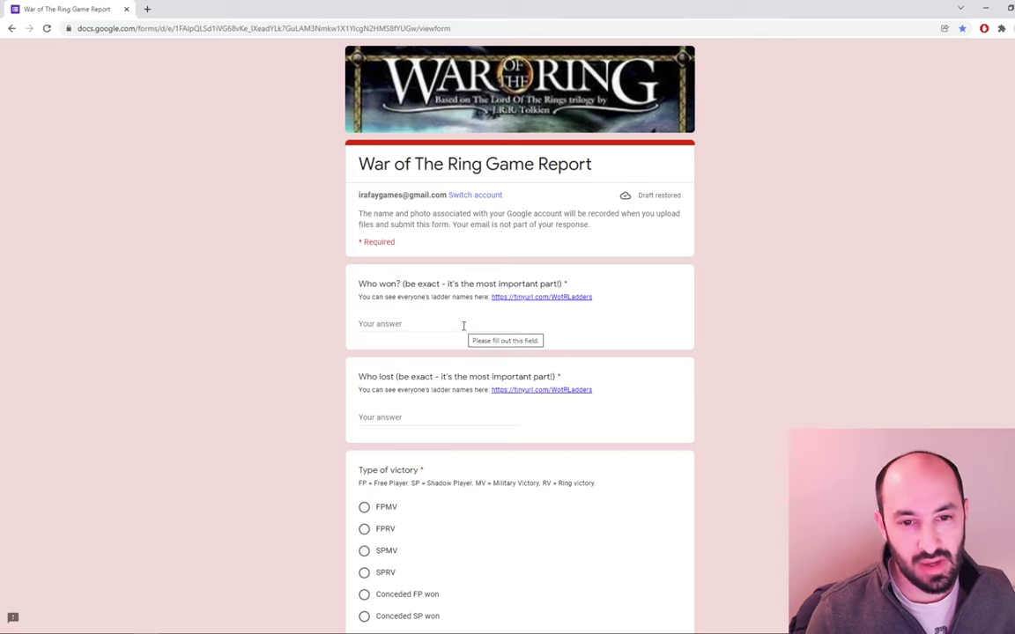
Step: Type the winner's ladder name as the Who won answer
{"action": "left_click", "coordinate": [463, 326]}
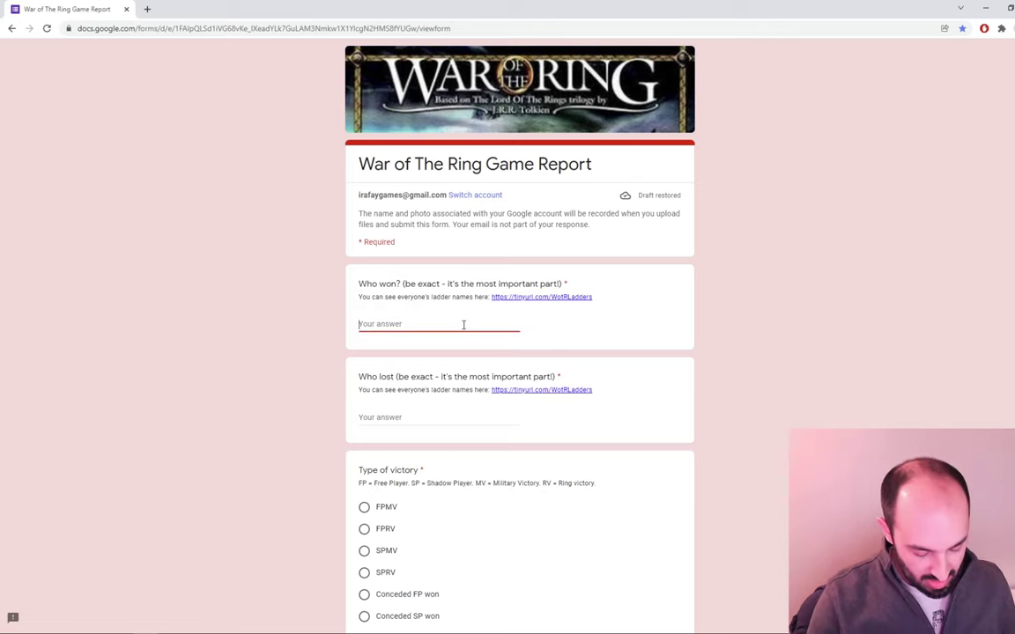
{"action": "type", "text": "Ira"}
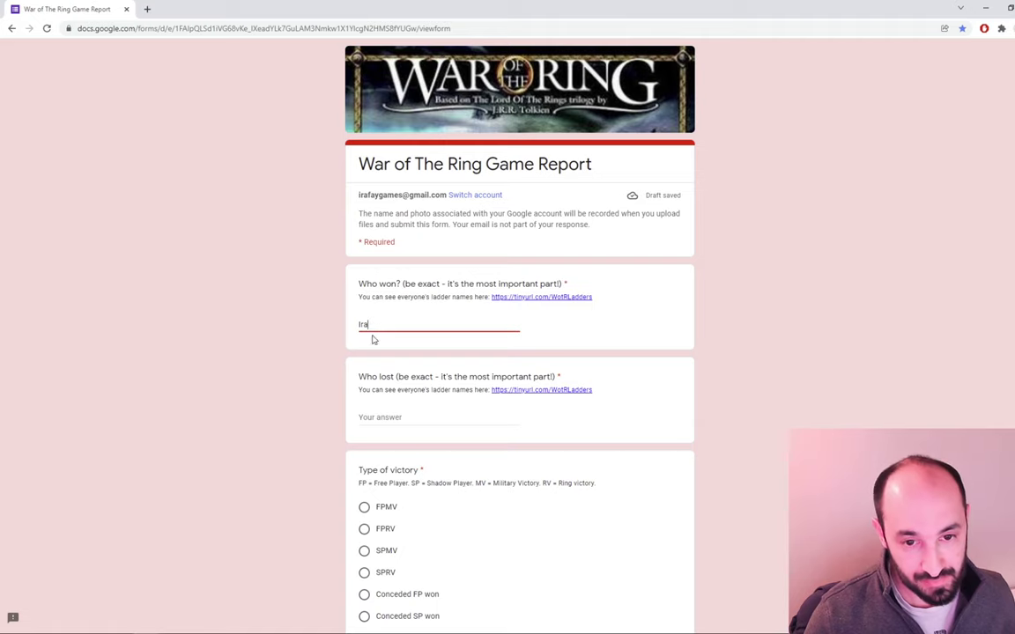
{"action": "left_click", "coordinate": [413, 413]}
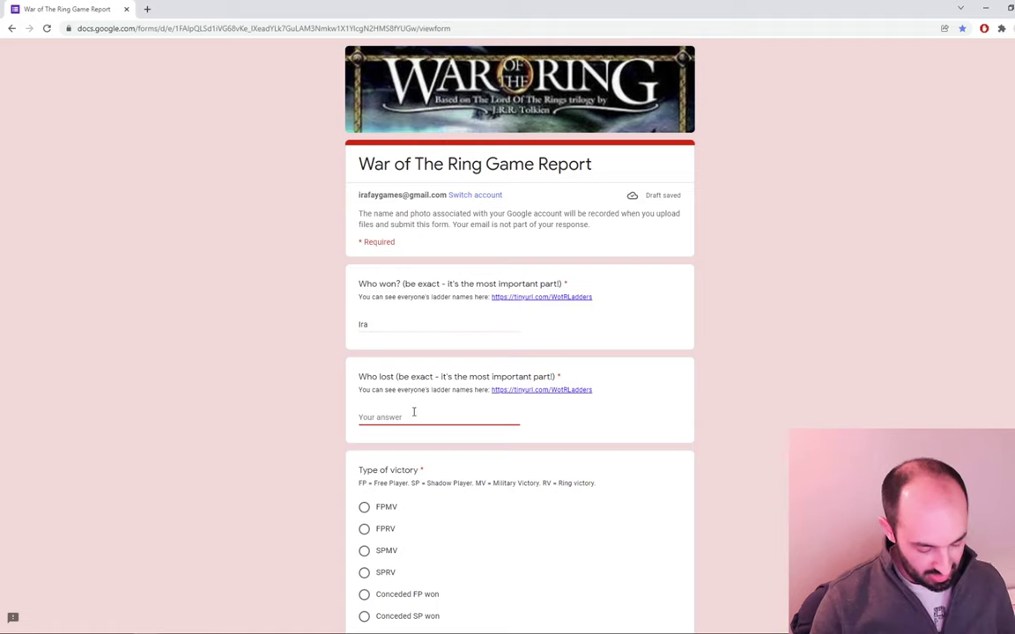
Step: Check the ladder names spreadsheet, then type the loser's ladder name under Who lost
{"action": "left_click", "coordinate": [539, 397]}
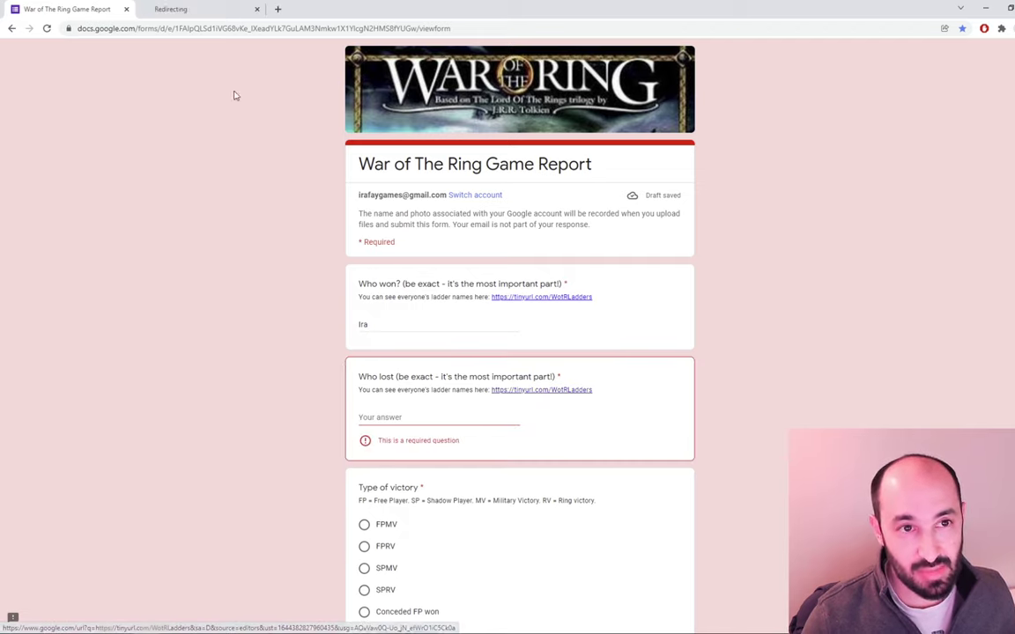
{"action": "left_click", "coordinate": [227, 10]}
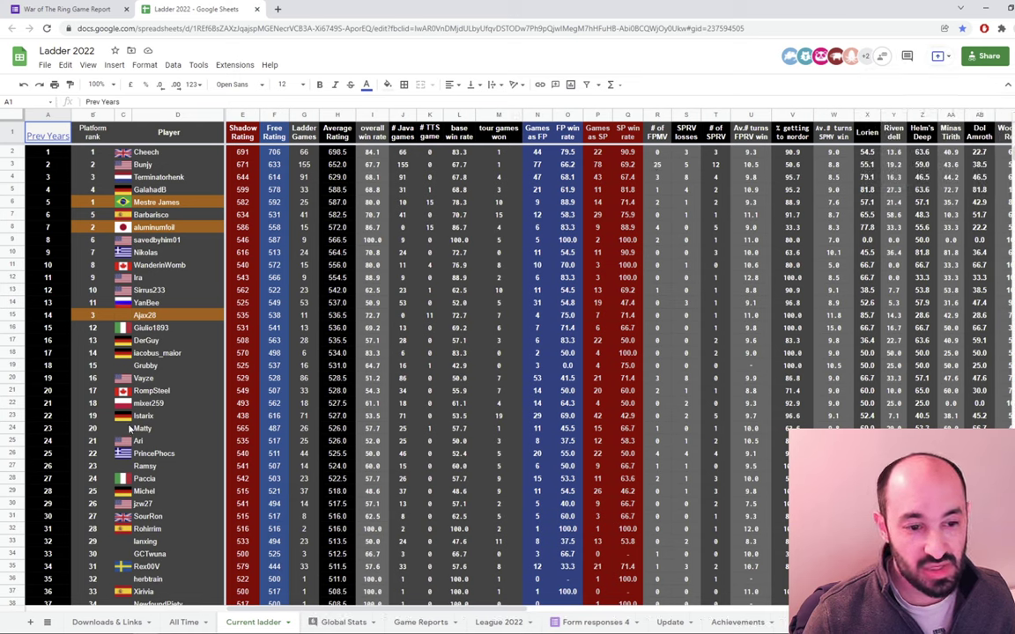
{"action": "left_click", "coordinate": [78, 10]}
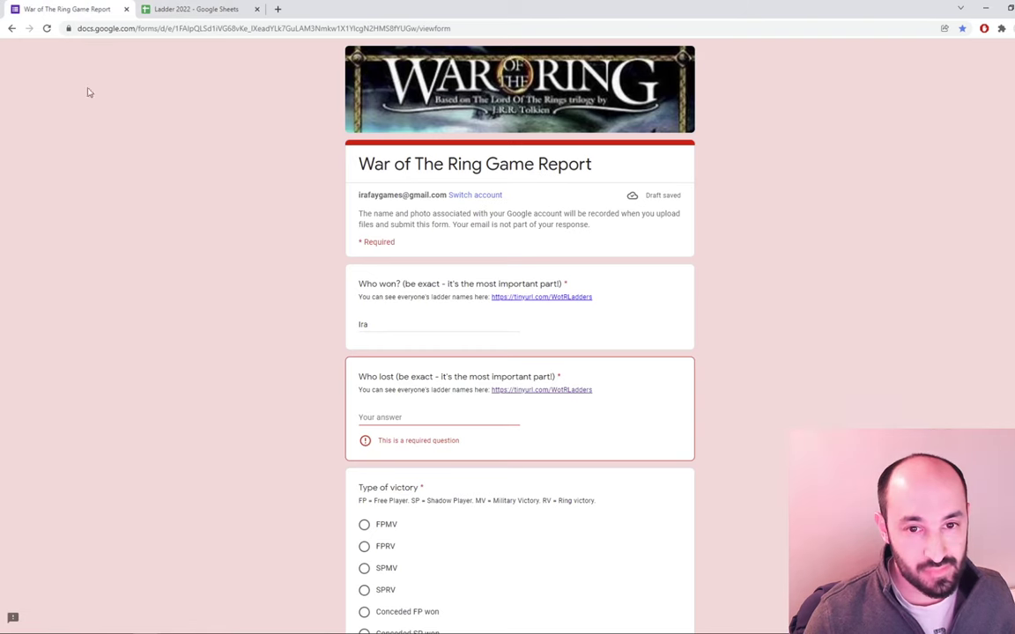
{"action": "left_click", "coordinate": [415, 422]}
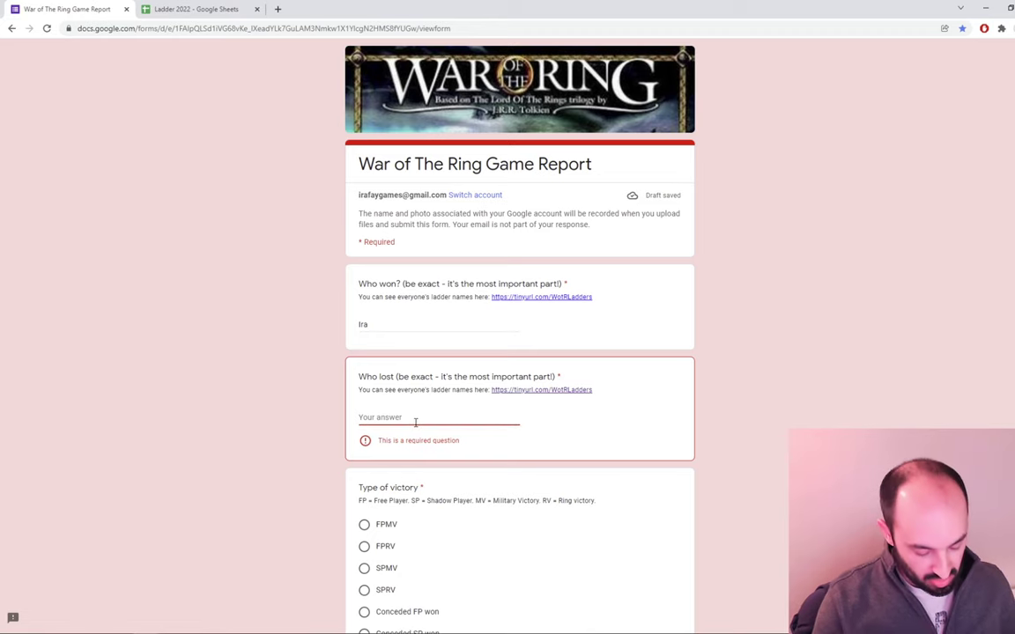
{"action": "type", "text": "backdrifts"}
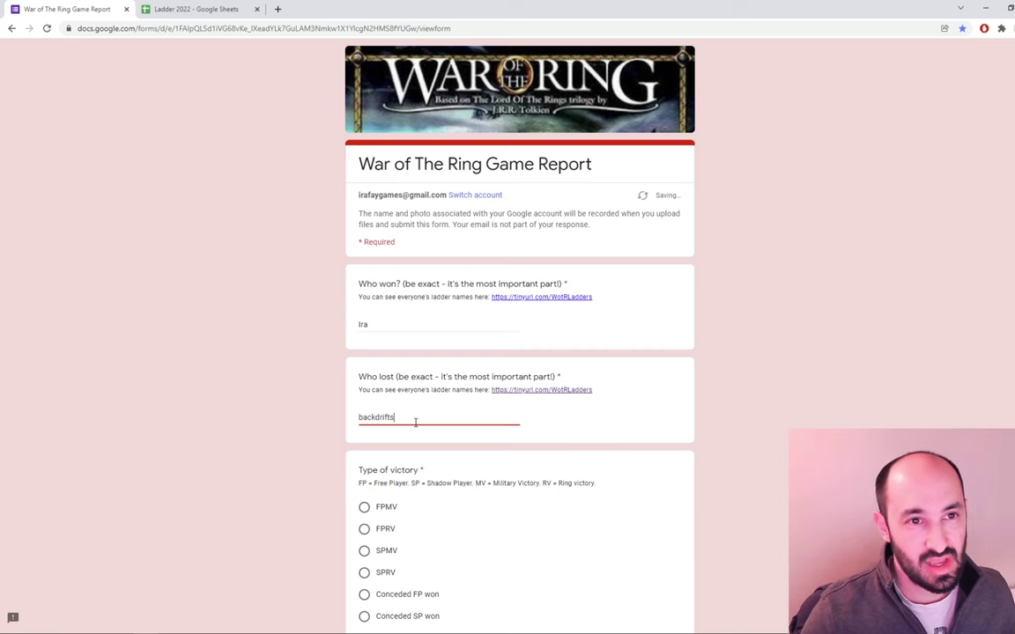
{"action": "left_click", "coordinate": [167, 9]}
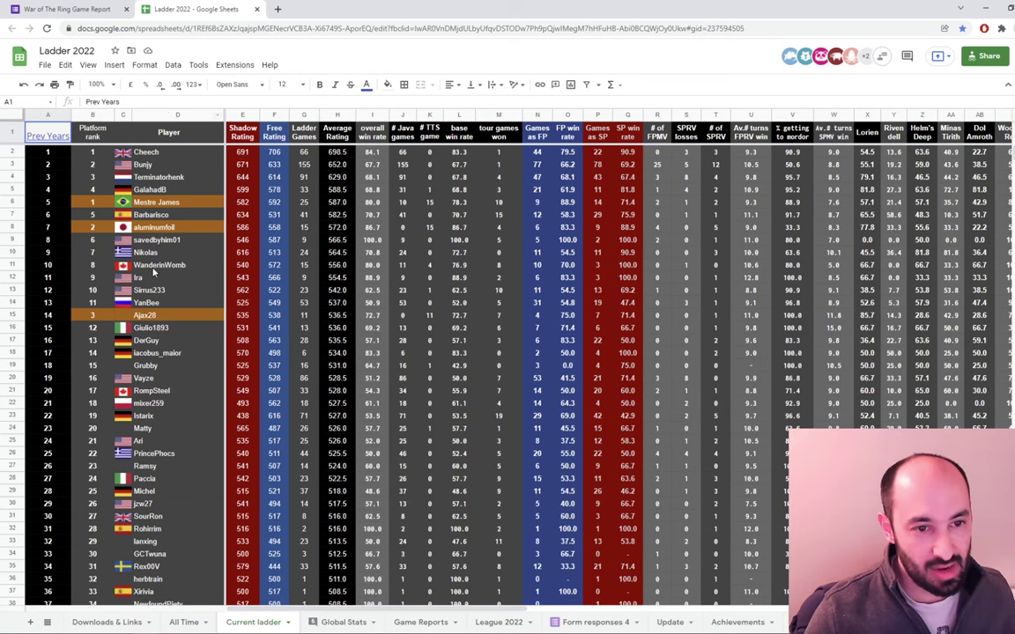
{"action": "left_click", "coordinate": [153, 268]}
{"action": "key", "text": "ctrl+f"}
{"action": "type", "text": "back"}
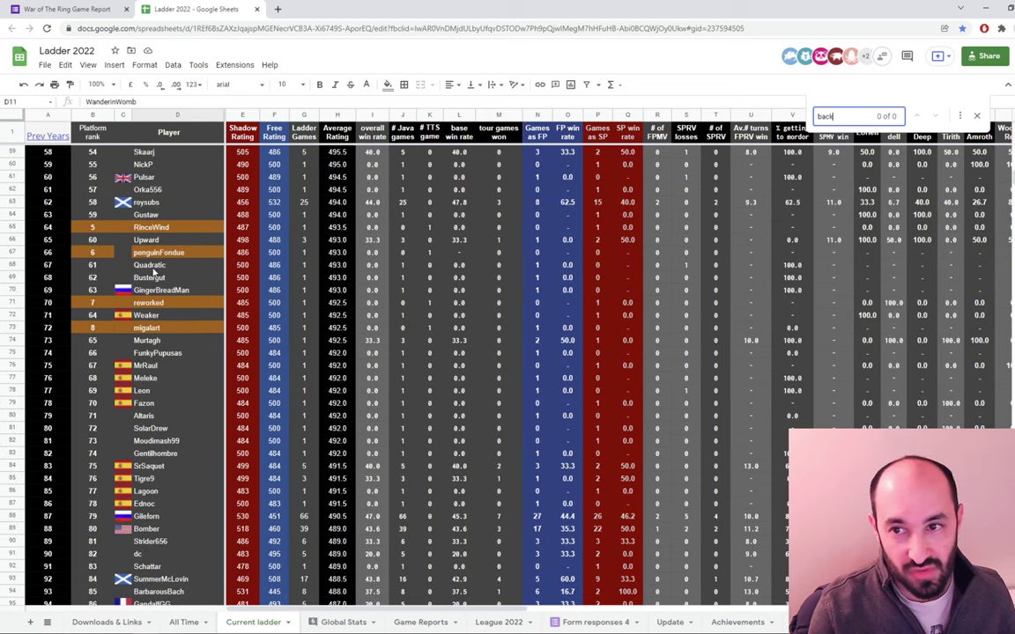
{"action": "type", "text": "drift"}
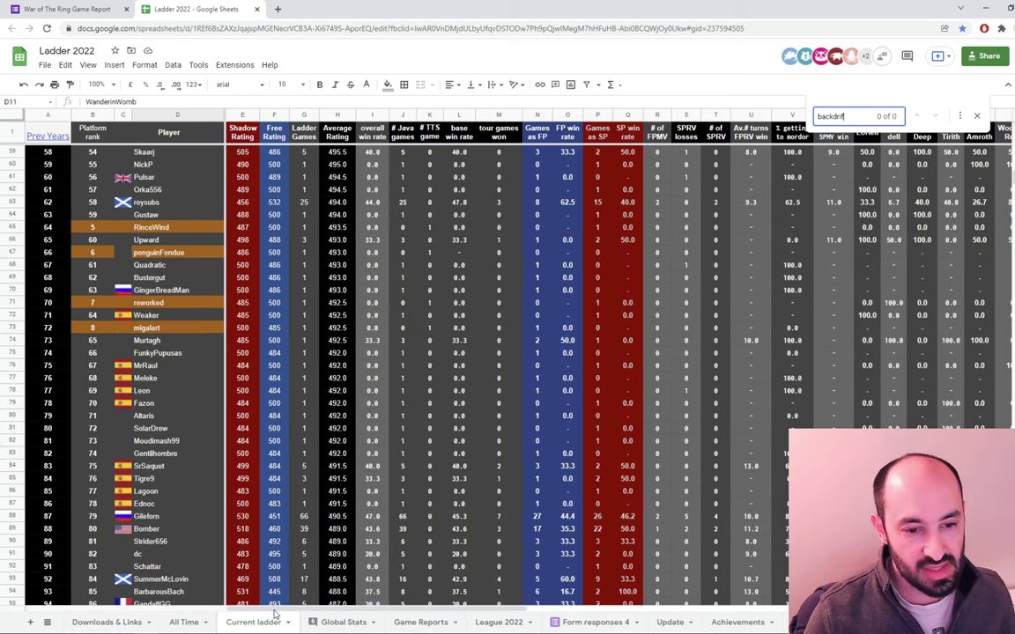
{"action": "left_click", "coordinate": [185, 622]}
{"action": "key", "text": "ctrl+f"}
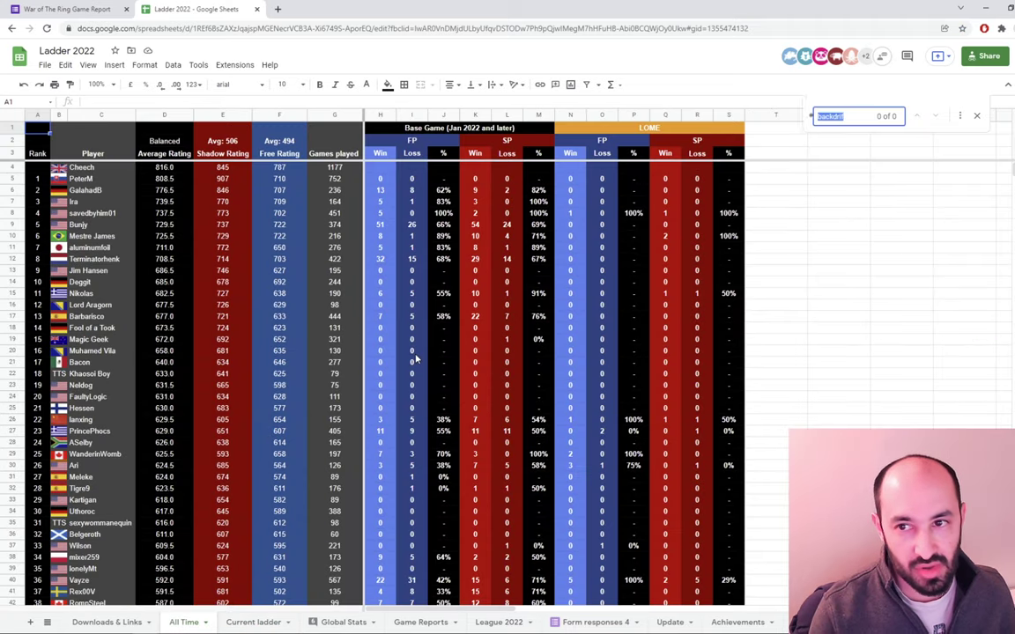
{"action": "type", "text": "backdri"}
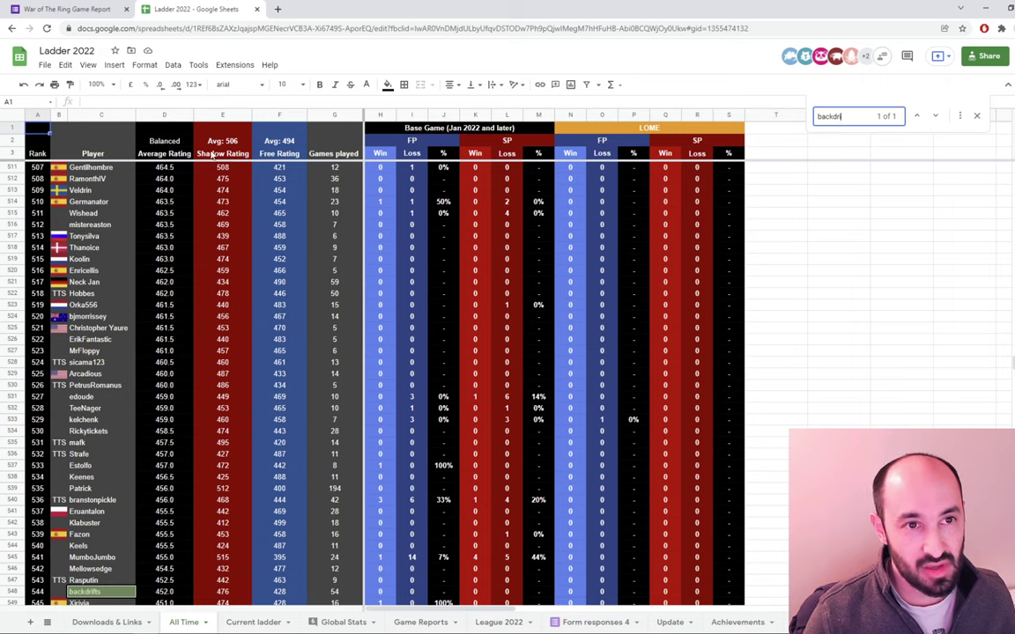
{"action": "key", "text": "Escape"}
Step: Set the victory type to FPMV, the game type to Base and the platform to Java
{"action": "left_click", "coordinate": [97, 9]}
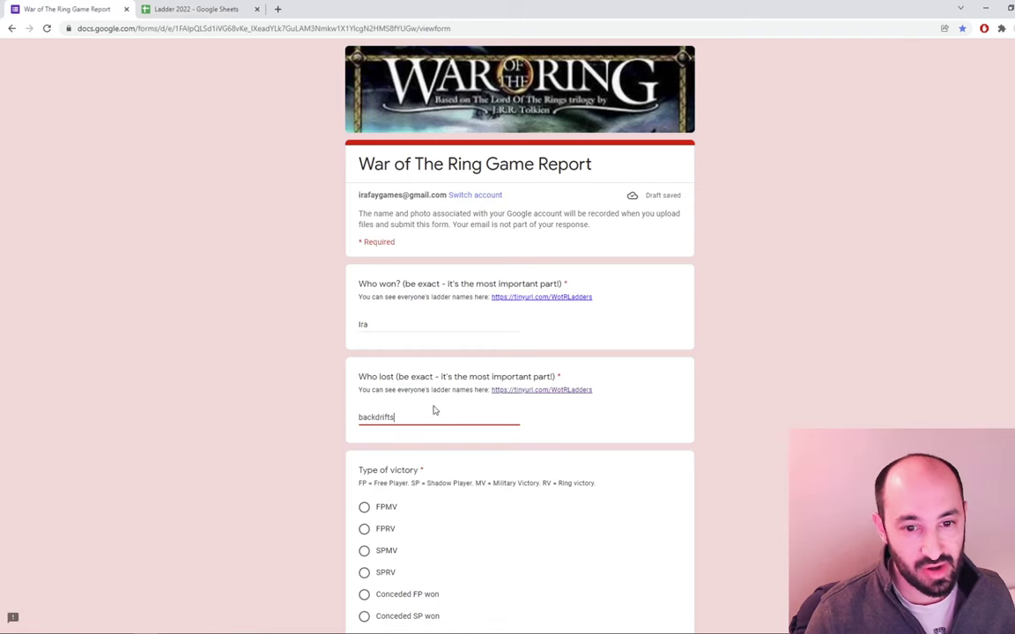
{"action": "left_click", "coordinate": [364, 507]}
{"action": "scroll", "coordinate": [397, 521], "scroll_direction": "down", "scroll_amount": 3}
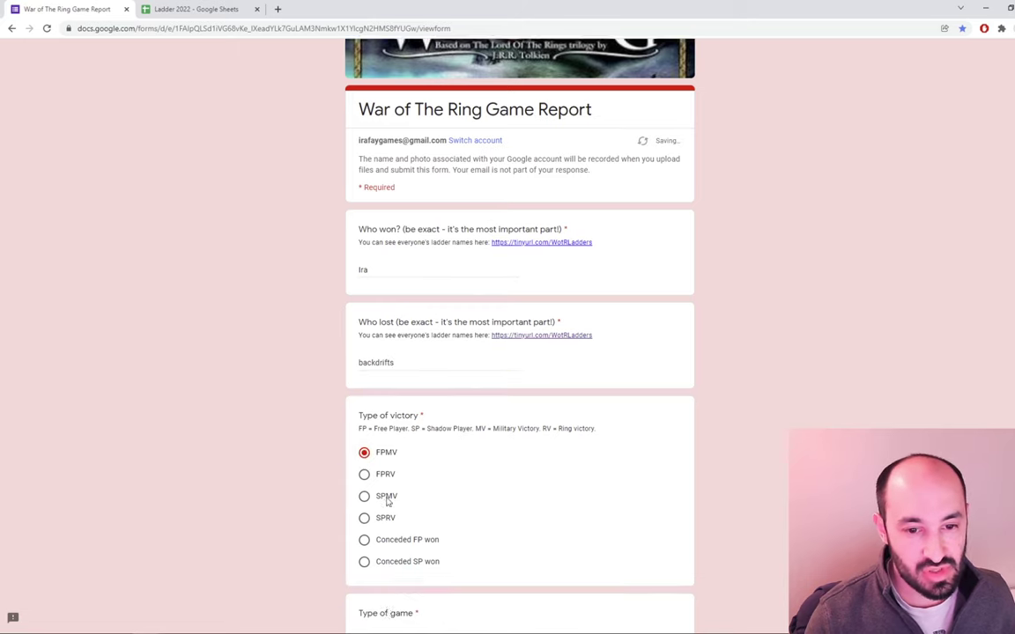
{"action": "left_click", "coordinate": [365, 421]}
{"action": "scroll", "coordinate": [364, 422], "scroll_direction": "down", "scroll_amount": 2}
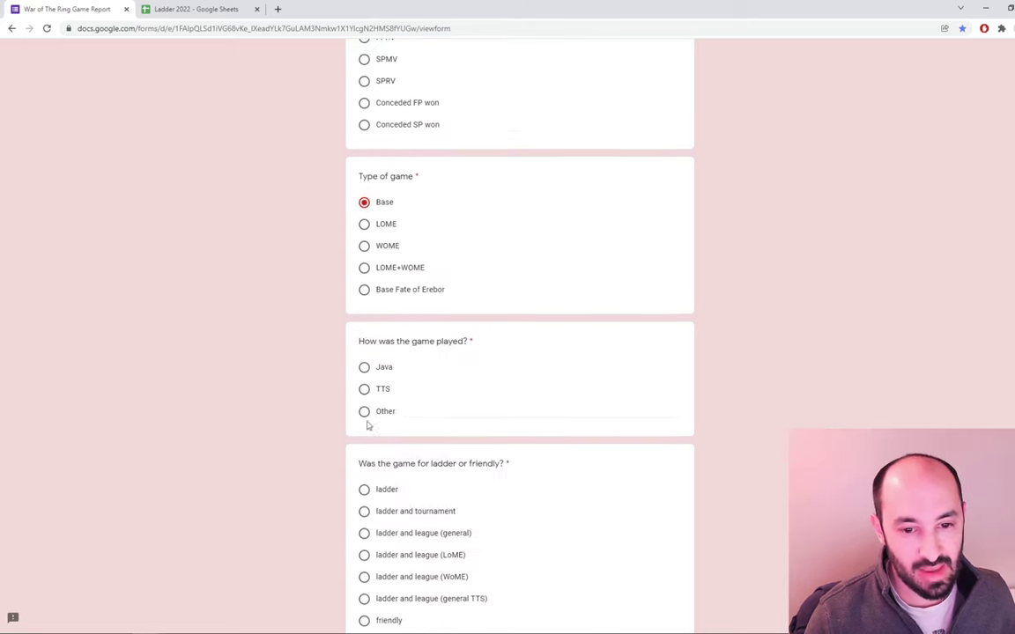
{"action": "left_click", "coordinate": [365, 368]}
Step: Mark the game as ladder and tournament and continue to the next page
{"action": "scroll", "coordinate": [459, 409], "scroll_direction": "down", "scroll_amount": 1}
{"action": "scroll", "coordinate": [459, 408], "scroll_direction": "down", "scroll_amount": 1}
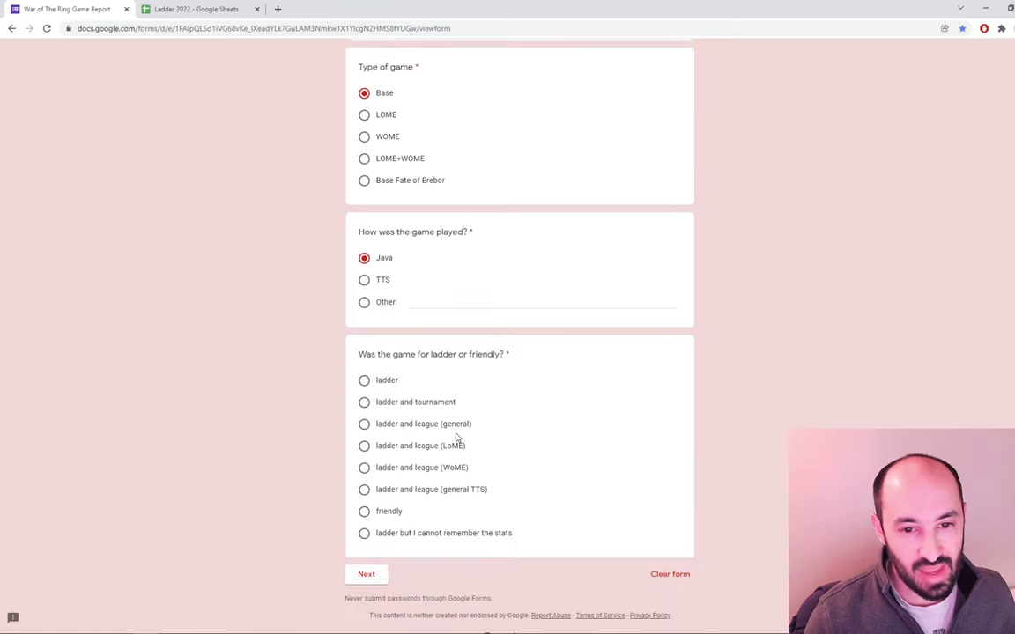
{"action": "left_click", "coordinate": [364, 403]}
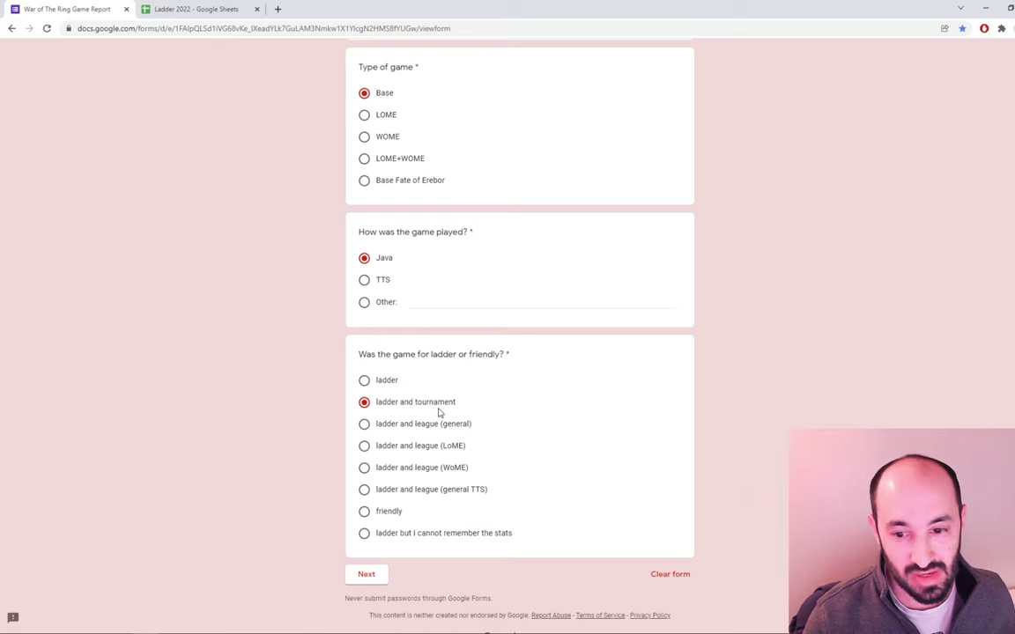
{"action": "left_click", "coordinate": [376, 578]}
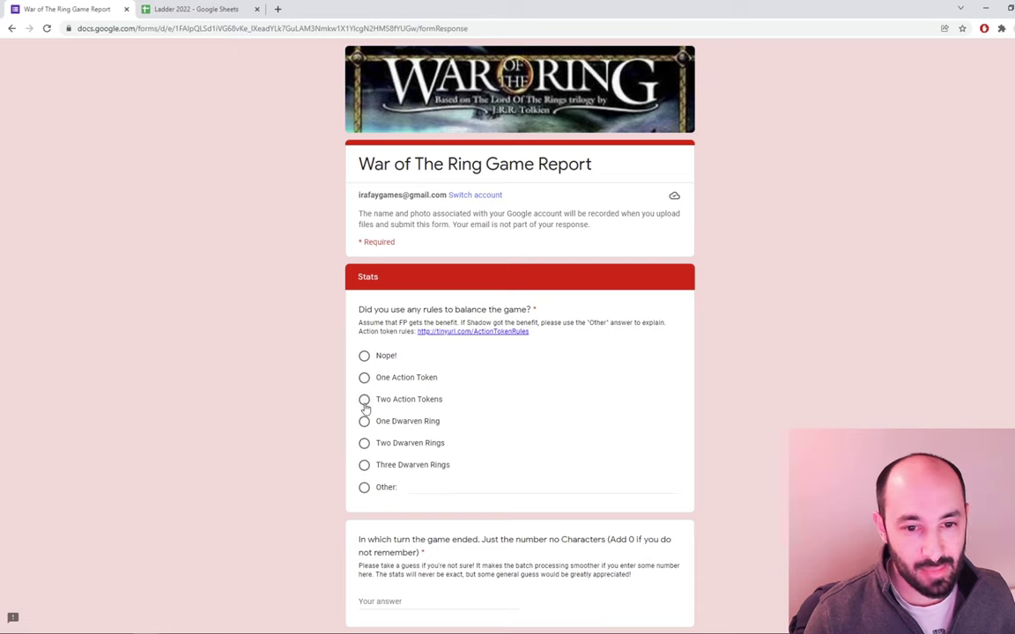
Step: Choose Two Action Tokens balancing, game ended on turn 8, Fellowship corruption 7
{"action": "left_click", "coordinate": [364, 399]}
{"action": "scroll", "coordinate": [392, 427], "scroll_direction": "down", "scroll_amount": 2}
{"action": "left_click", "coordinate": [397, 438]}
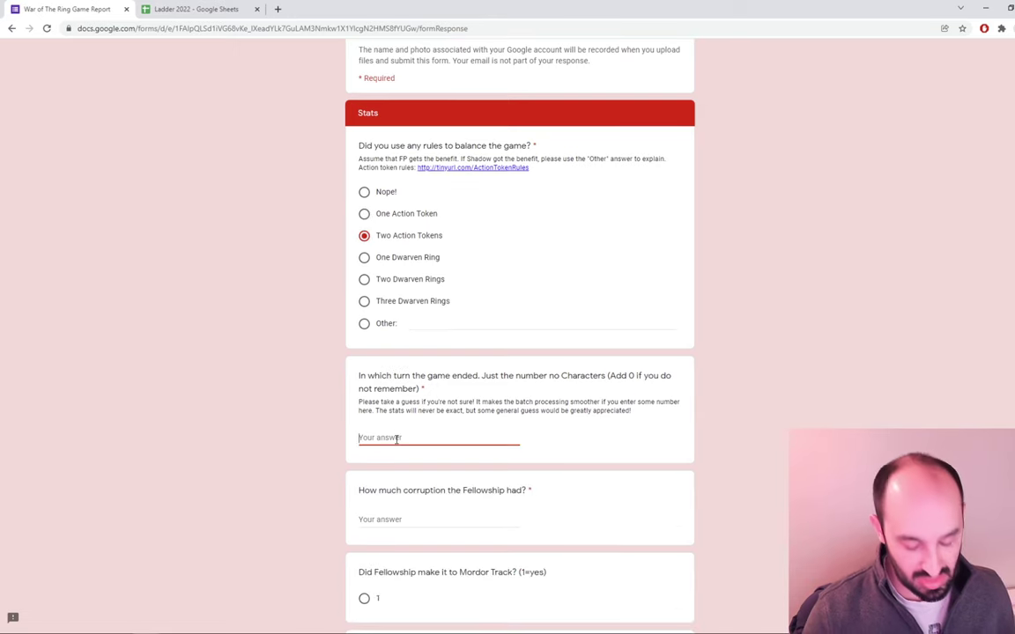
{"action": "type", "text": "8"}
{"action": "scroll", "coordinate": [475, 390], "scroll_direction": "down", "scroll_amount": 1}
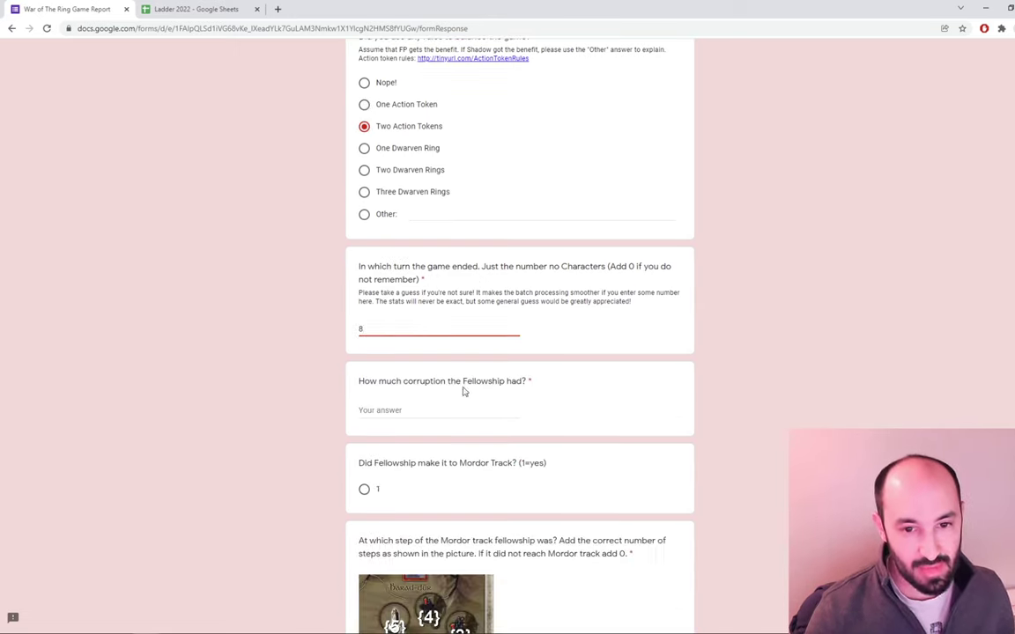
{"action": "left_click", "coordinate": [428, 412]}
{"action": "type", "text": "7"}
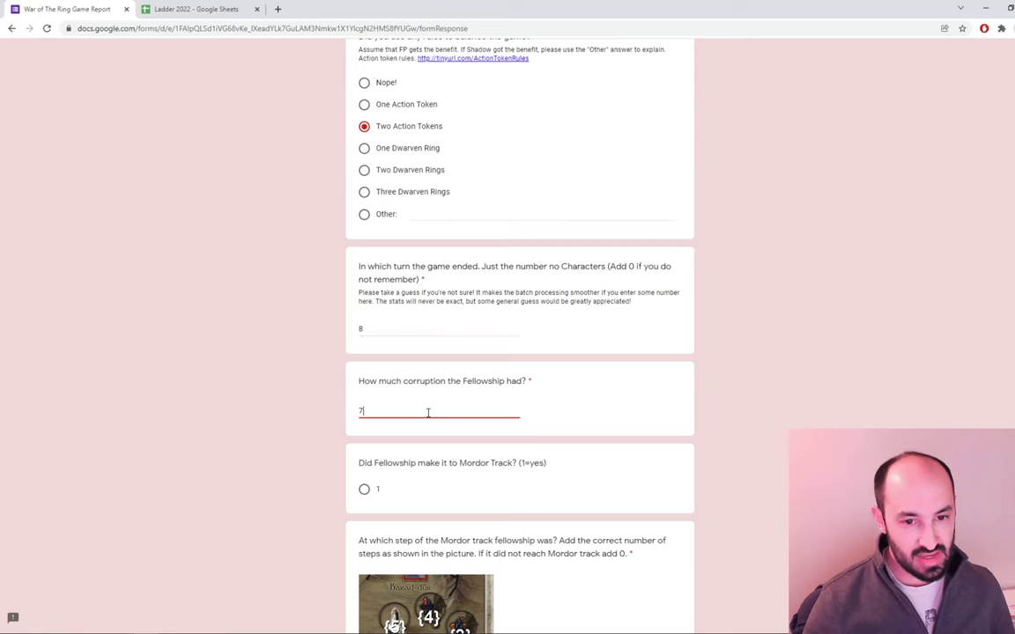
{"action": "scroll", "coordinate": [428, 411], "scroll_direction": "down", "scroll_amount": 2}
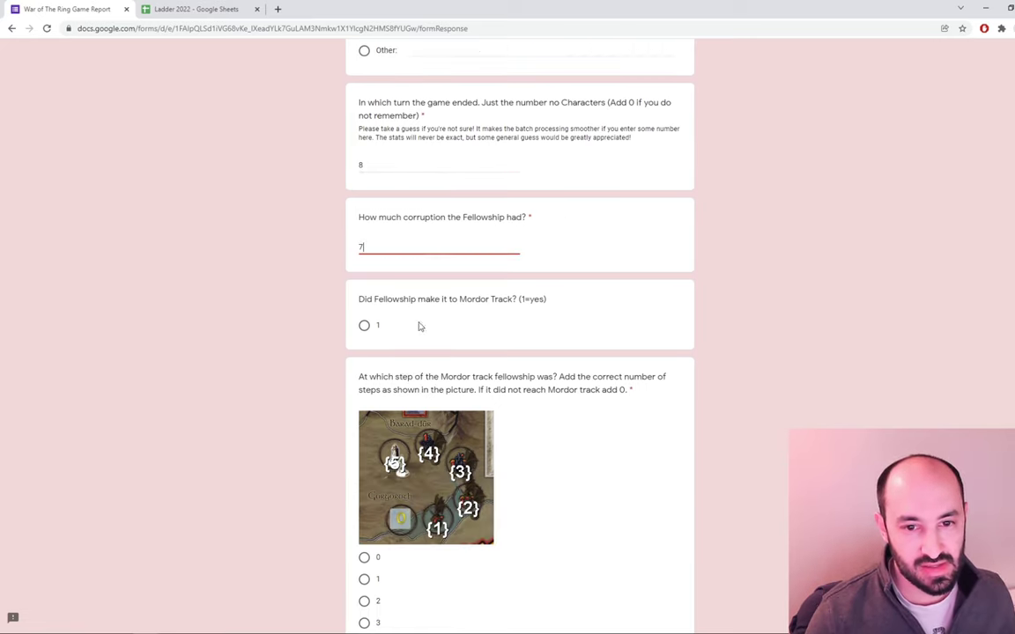
Step: Answer 0 for the Mordor track step and scroll down to the game file question
{"action": "left_click", "coordinate": [364, 326]}
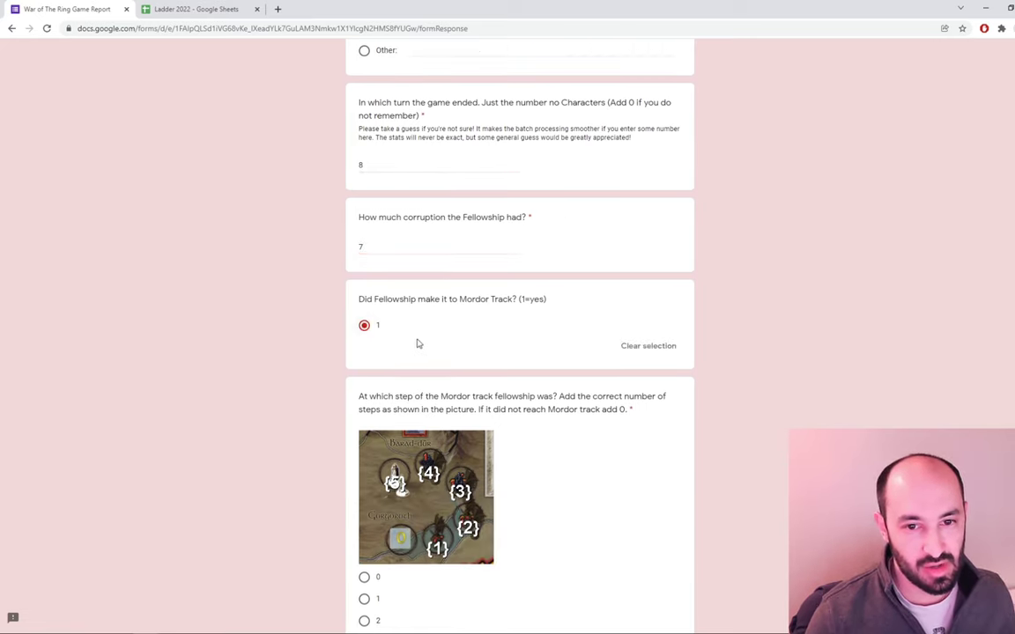
{"action": "left_click", "coordinate": [364, 325]}
{"action": "scroll", "coordinate": [394, 314], "scroll_direction": "down", "scroll_amount": 2}
{"action": "scroll", "coordinate": [381, 361], "scroll_direction": "down", "scroll_amount": 1}
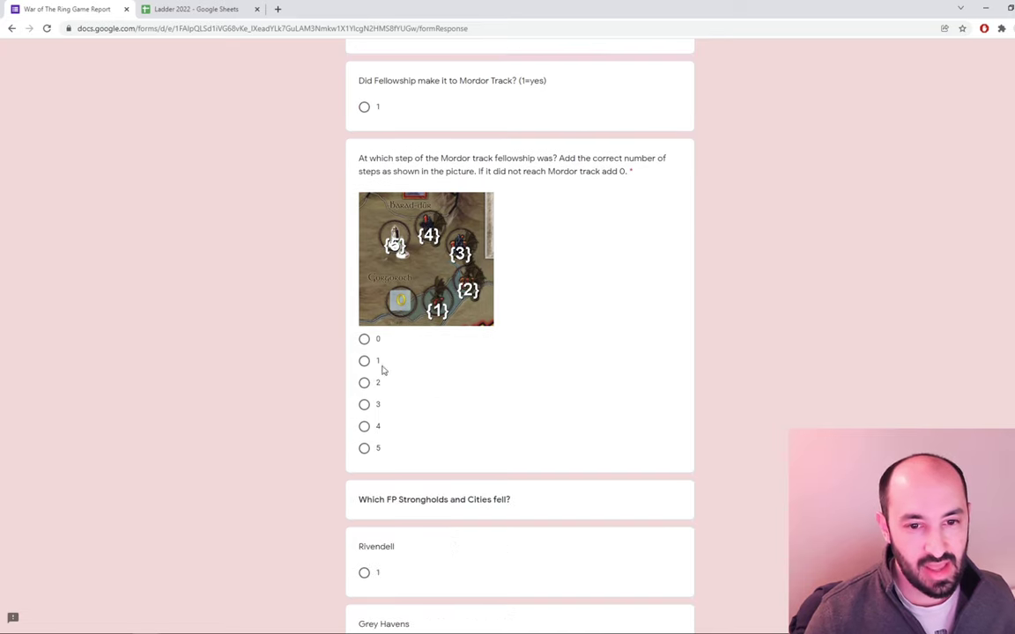
{"action": "scroll", "coordinate": [387, 366], "scroll_direction": "down", "scroll_amount": 2}
{"action": "scroll", "coordinate": [401, 376], "scroll_direction": "up", "scroll_amount": 1}
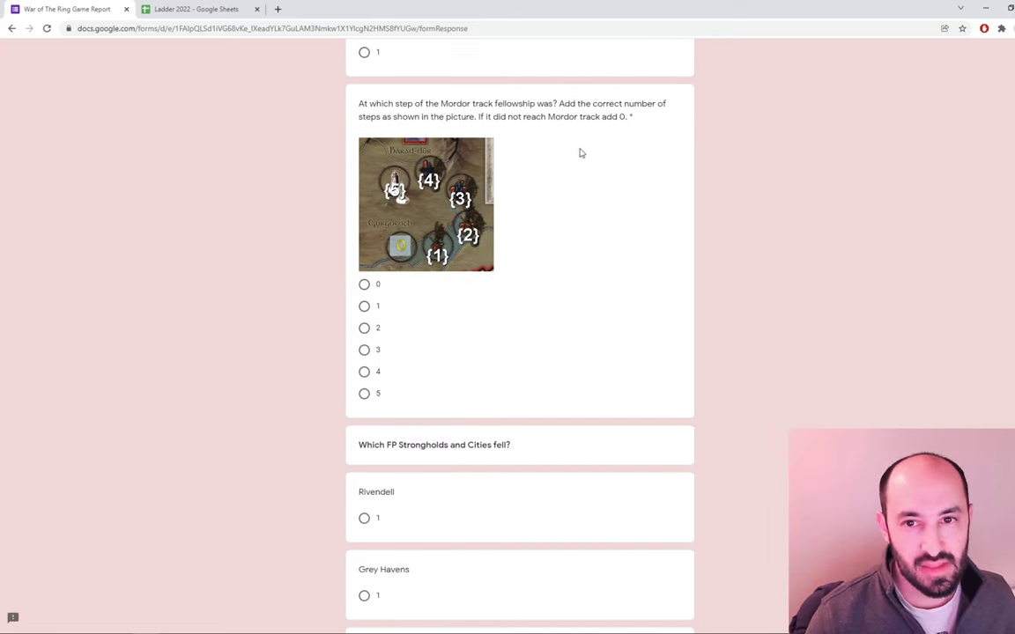
{"action": "left_click", "coordinate": [363, 284]}
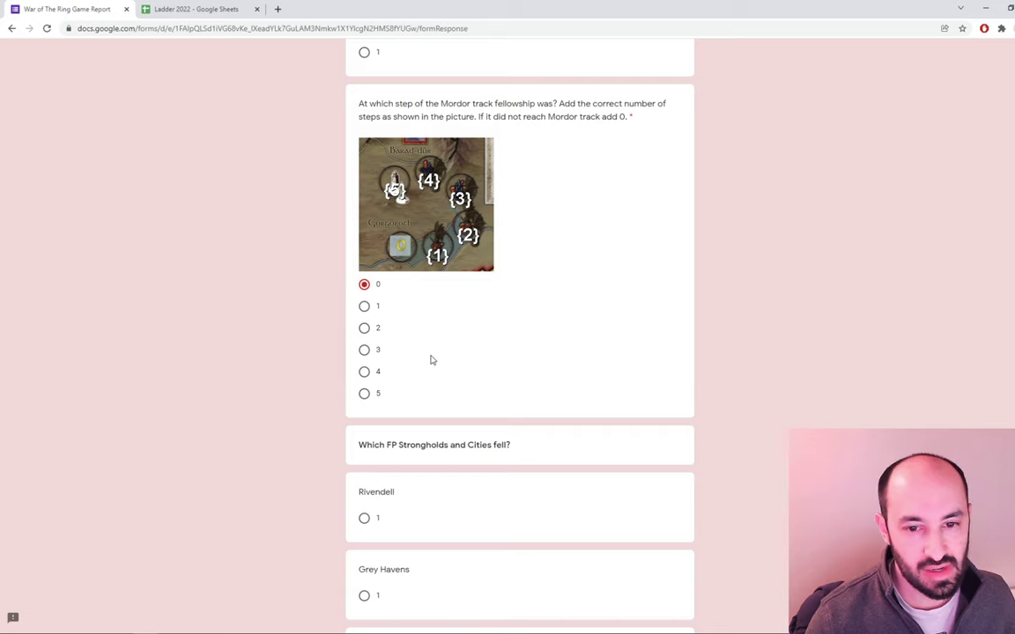
{"action": "scroll", "coordinate": [432, 363], "scroll_direction": "down", "scroll_amount": 3}
{"action": "scroll", "coordinate": [455, 379], "scroll_direction": "down", "scroll_amount": 3}
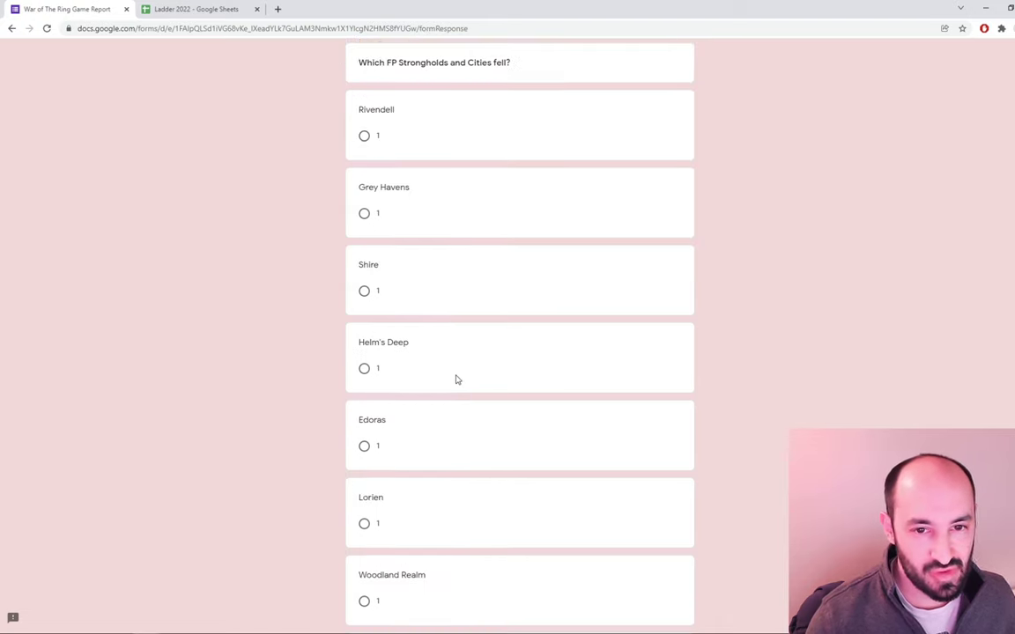
{"action": "scroll", "coordinate": [455, 378], "scroll_direction": "down", "scroll_amount": 6}
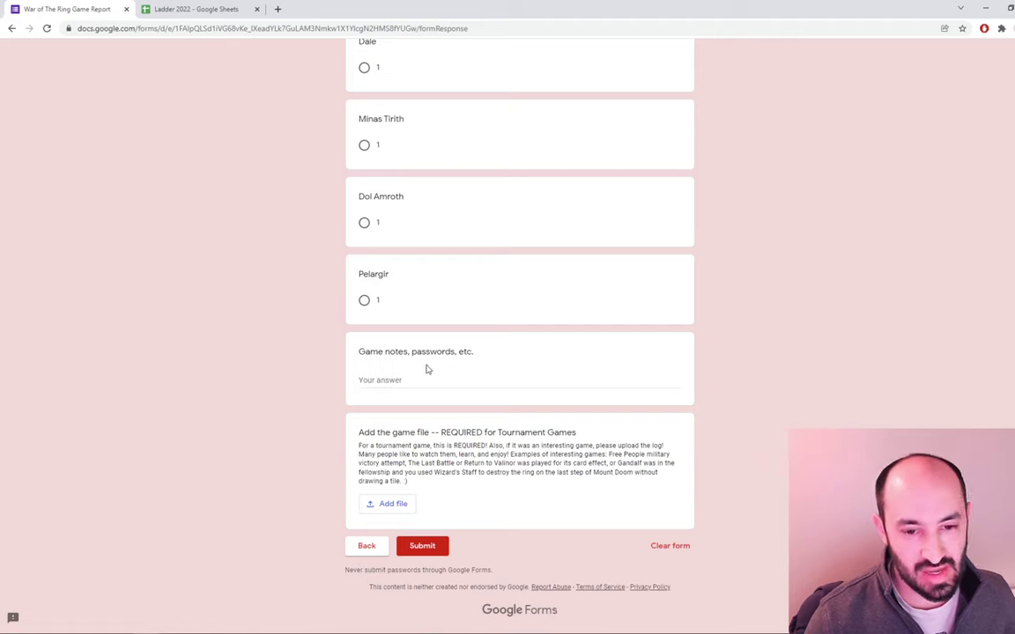
Step: Open the device file chooser and go to the WotR Gandalf folder
{"action": "left_click", "coordinate": [393, 504]}
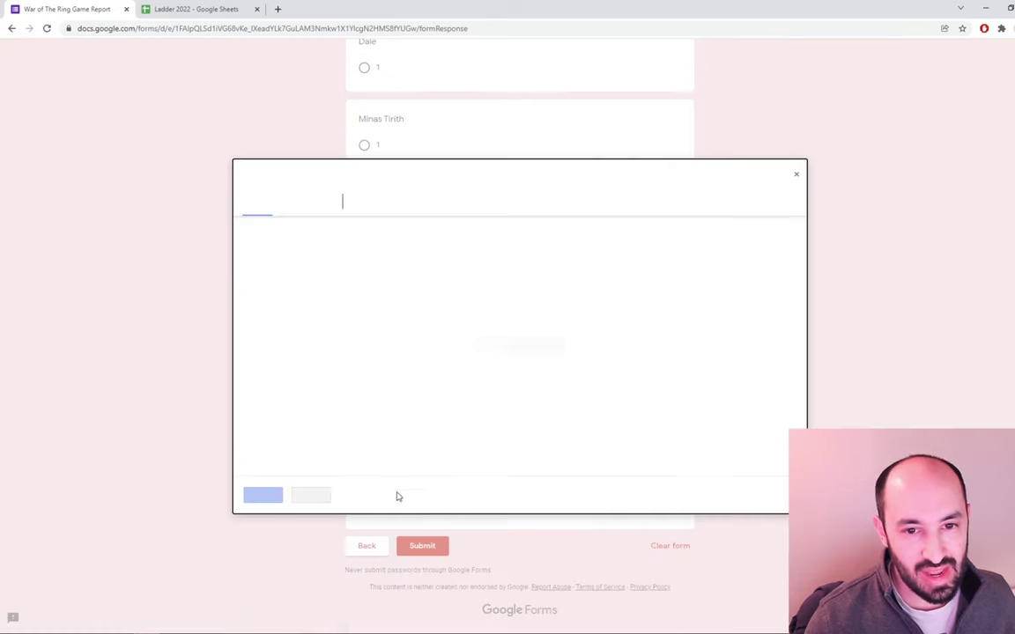
{"action": "left_click", "coordinate": [500, 346]}
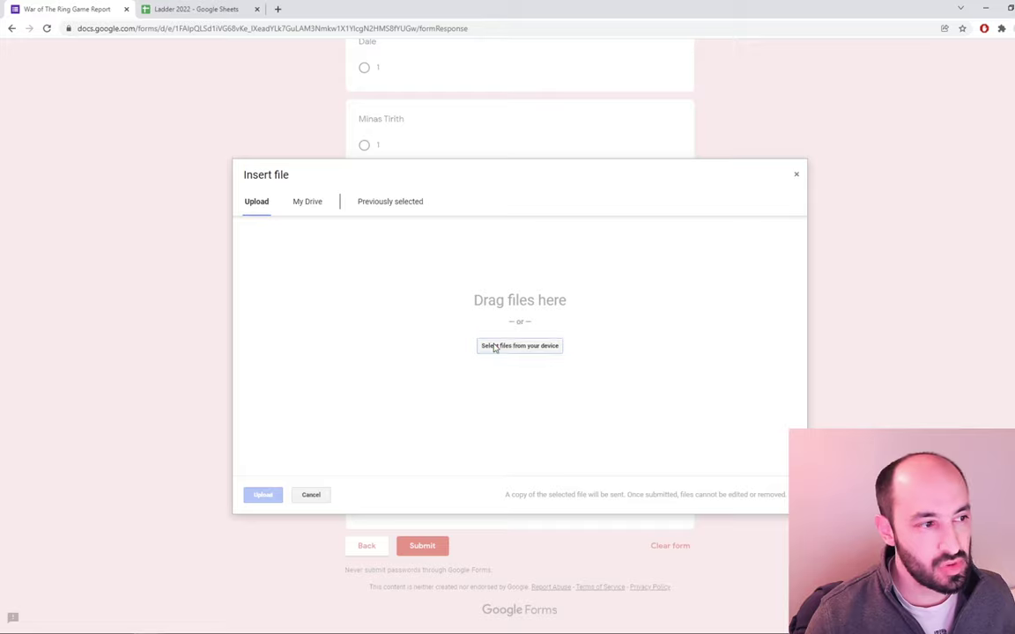
{"action": "left_click_drag", "start_coordinate": [309, 8], "coordinate": [473, 171]}
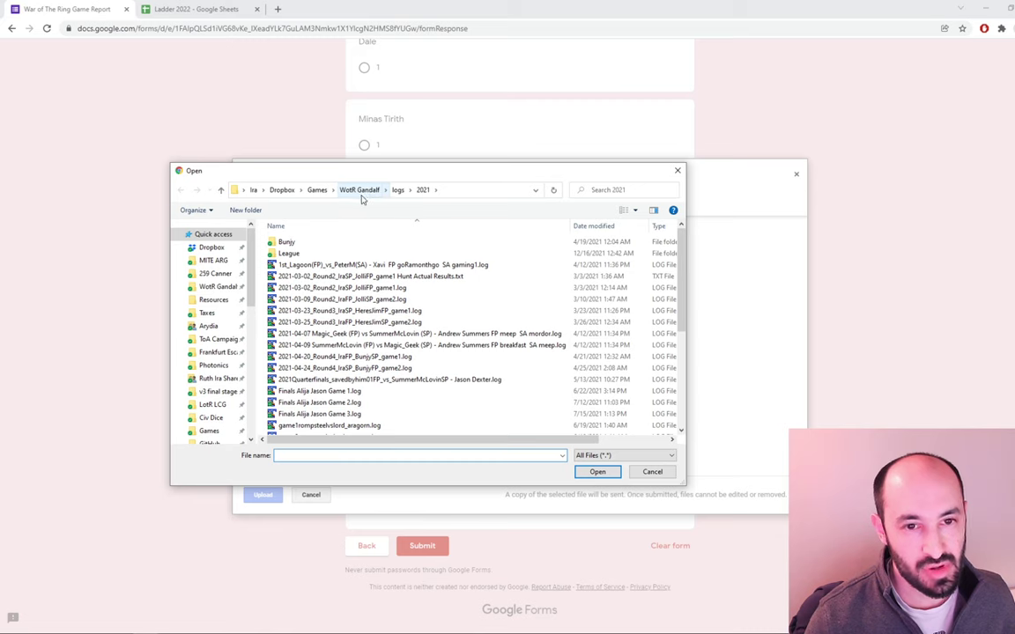
{"action": "left_click", "coordinate": [359, 191]}
Step: Browse the logs folders and settle on the 2022 logs folder
{"action": "scroll", "coordinate": [315, 432], "scroll_direction": "down", "scroll_amount": 2}
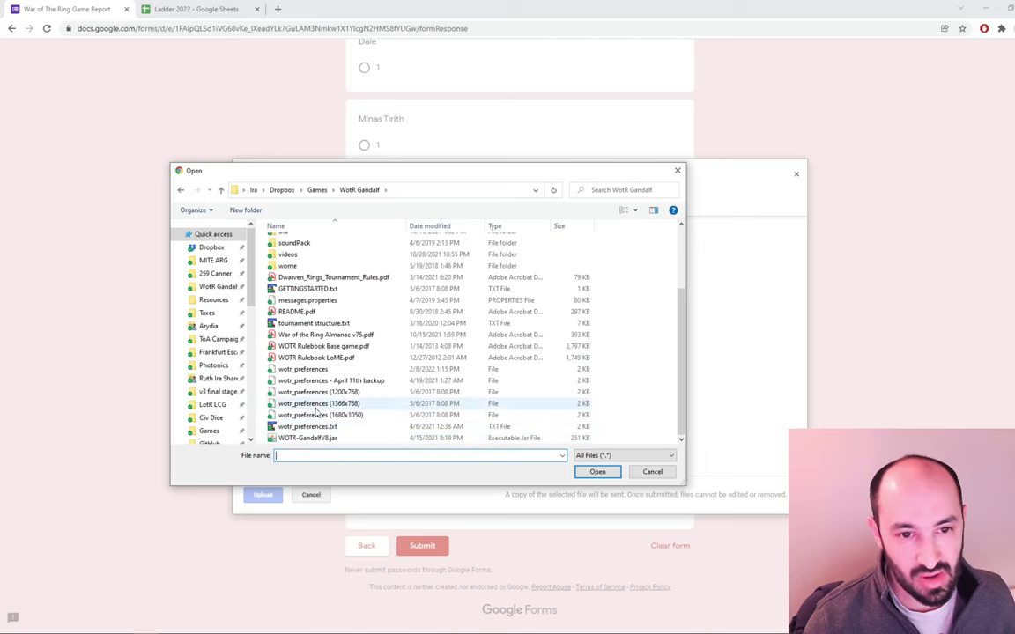
{"action": "scroll", "coordinate": [324, 440], "scroll_direction": "up", "scroll_amount": 3}
{"action": "left_click", "coordinate": [286, 313]}
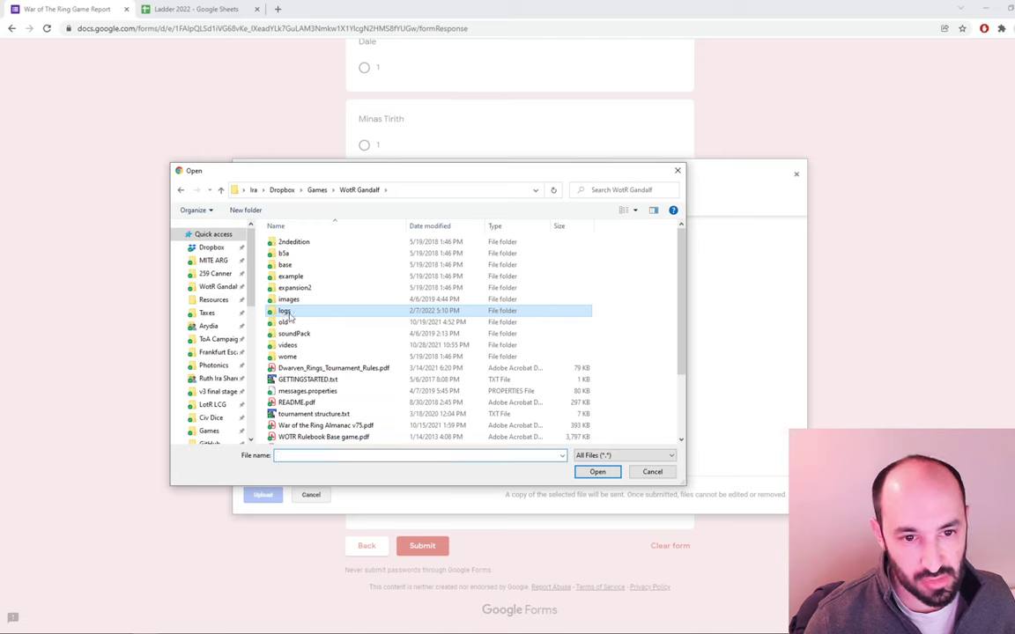
{"action": "double_click", "coordinate": [284, 312]}
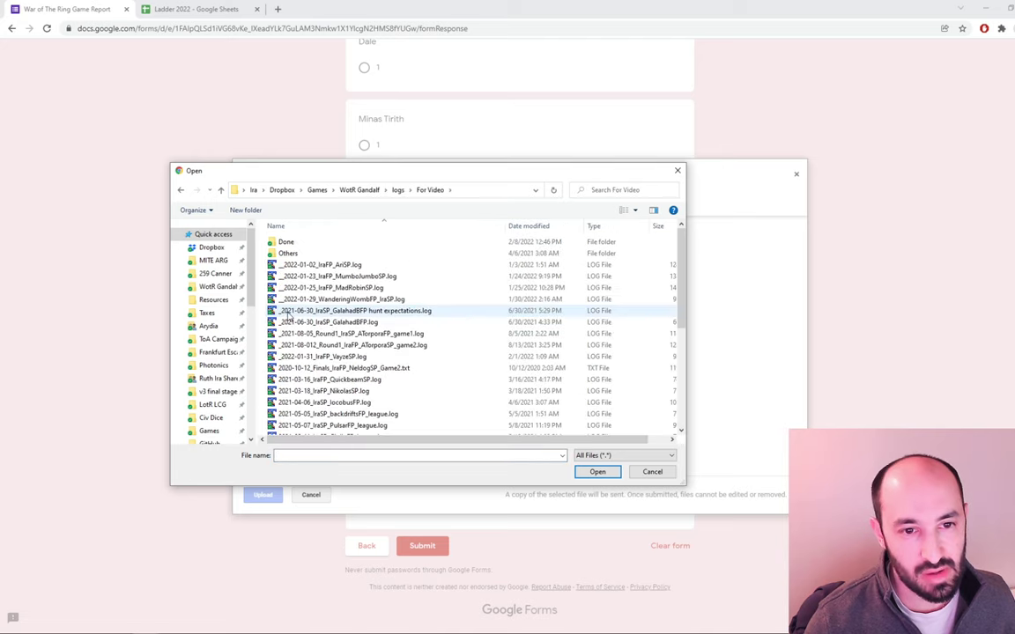
{"action": "key", "text": "BackSpace"}
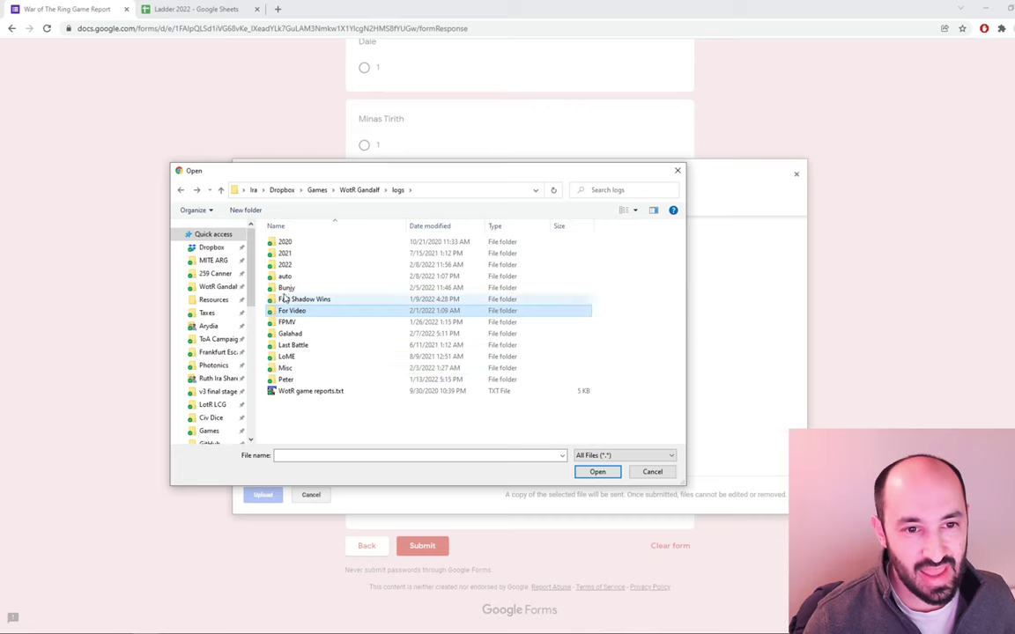
{"action": "double_click", "coordinate": [282, 264]}
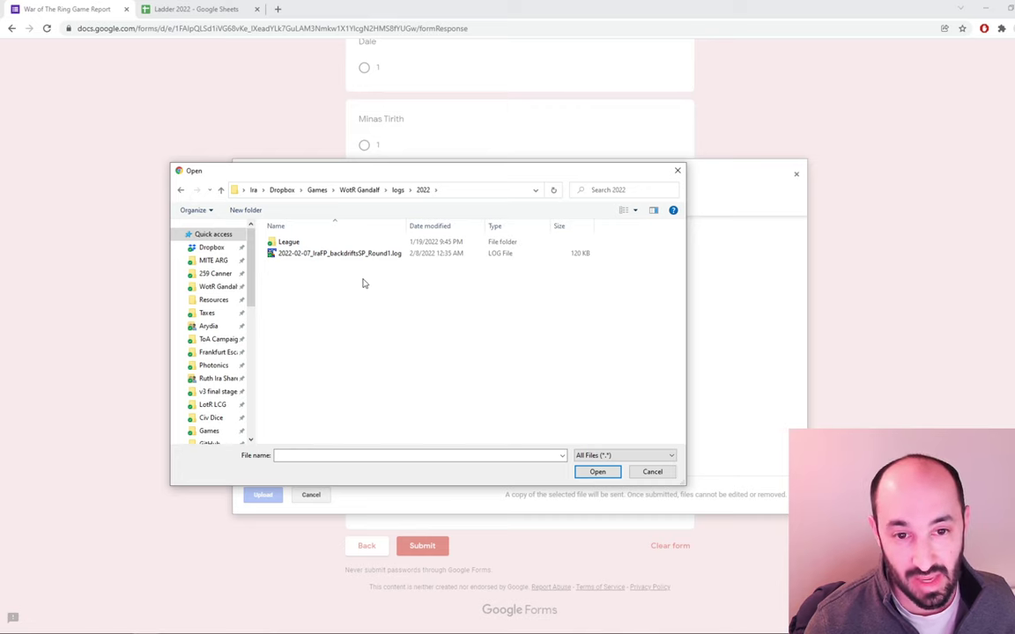
{"action": "left_click", "coordinate": [398, 192]}
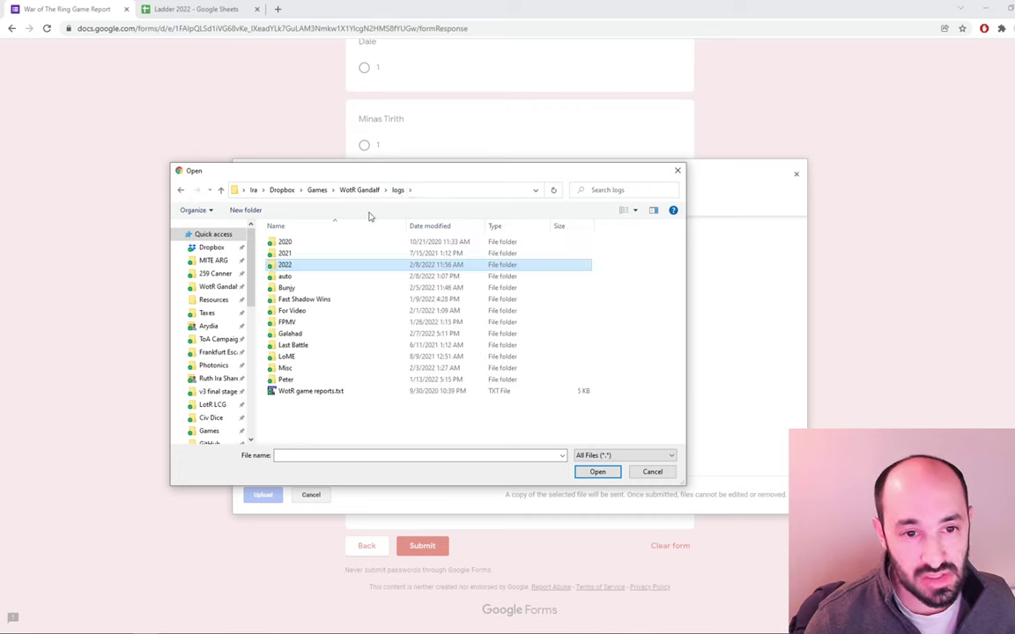
{"action": "double_click", "coordinate": [294, 276]}
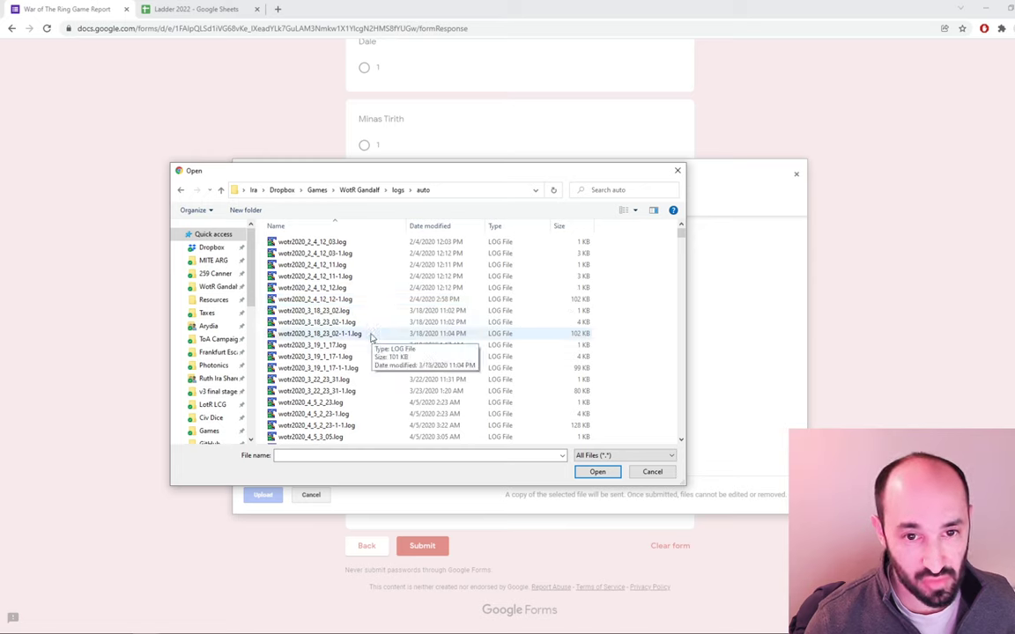
{"action": "left_click", "coordinate": [396, 193]}
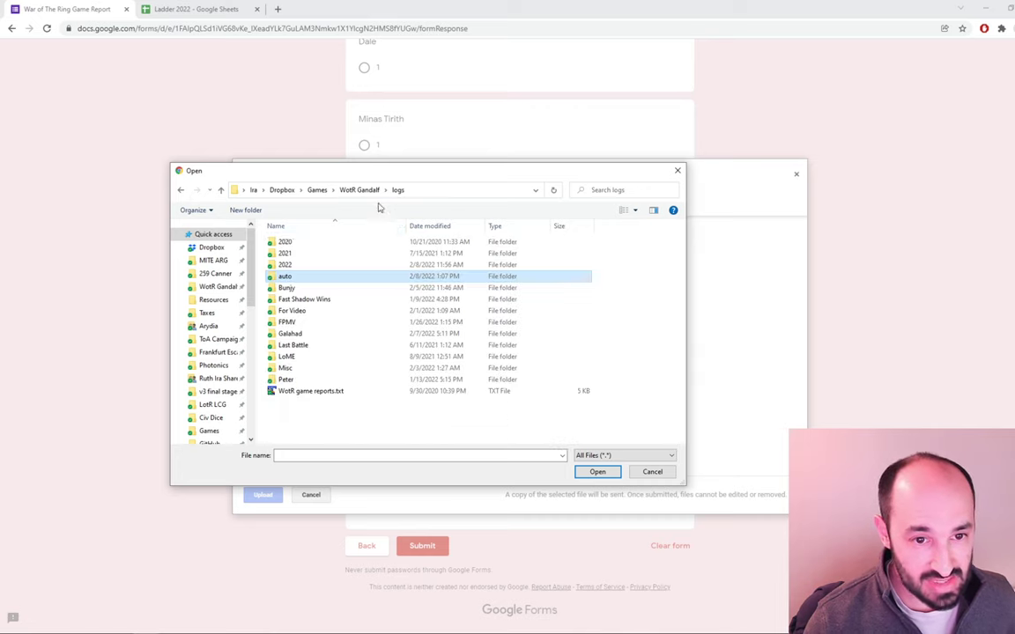
{"action": "double_click", "coordinate": [285, 265]}
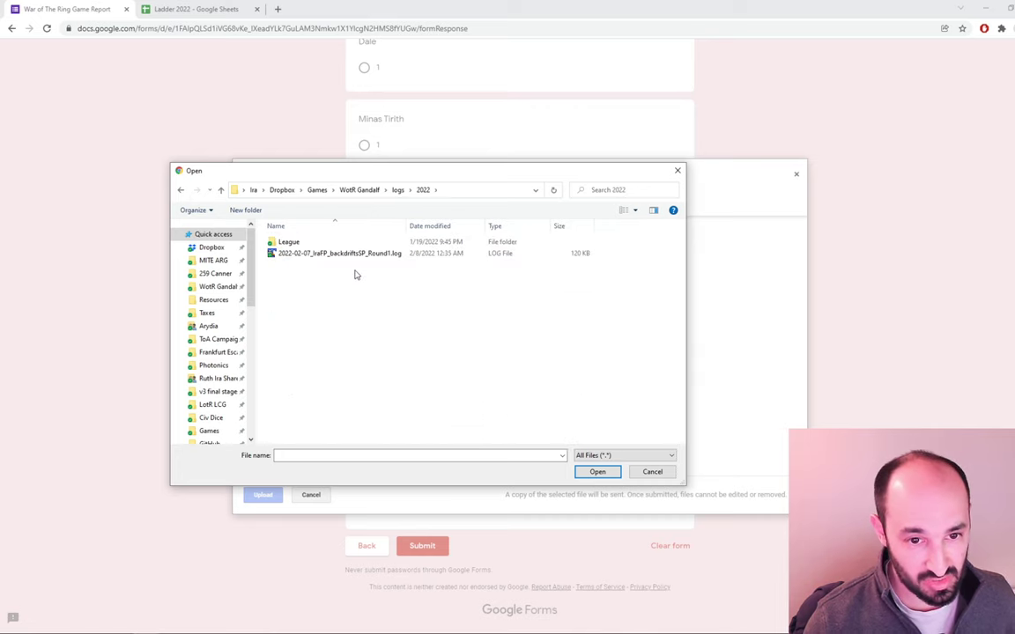
Step: Upload the Round1 game log file and submit the game report
{"action": "double_click", "coordinate": [308, 254]}
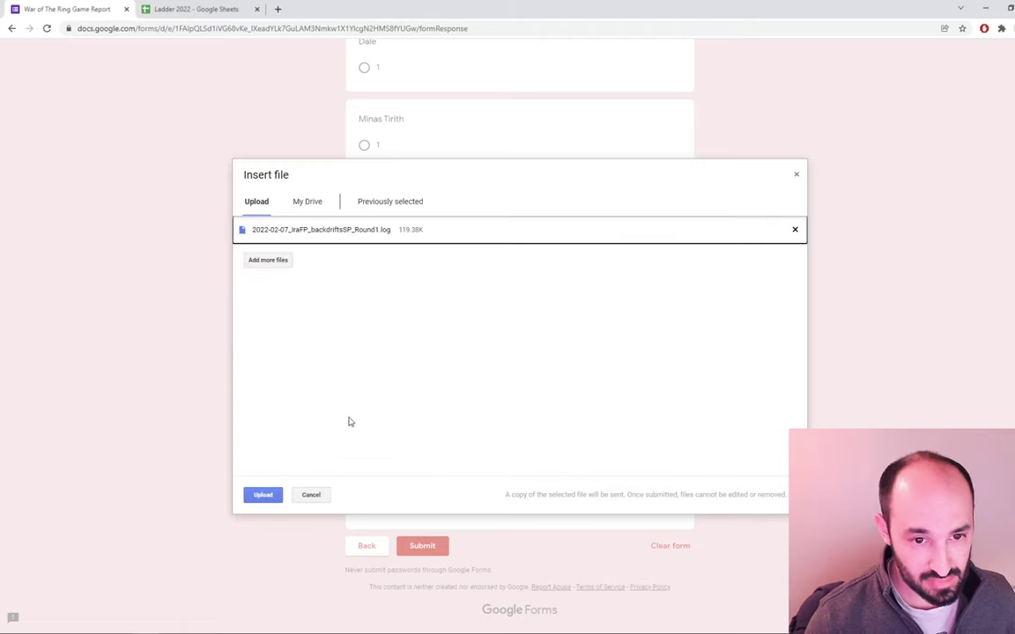
{"action": "left_click", "coordinate": [261, 496]}
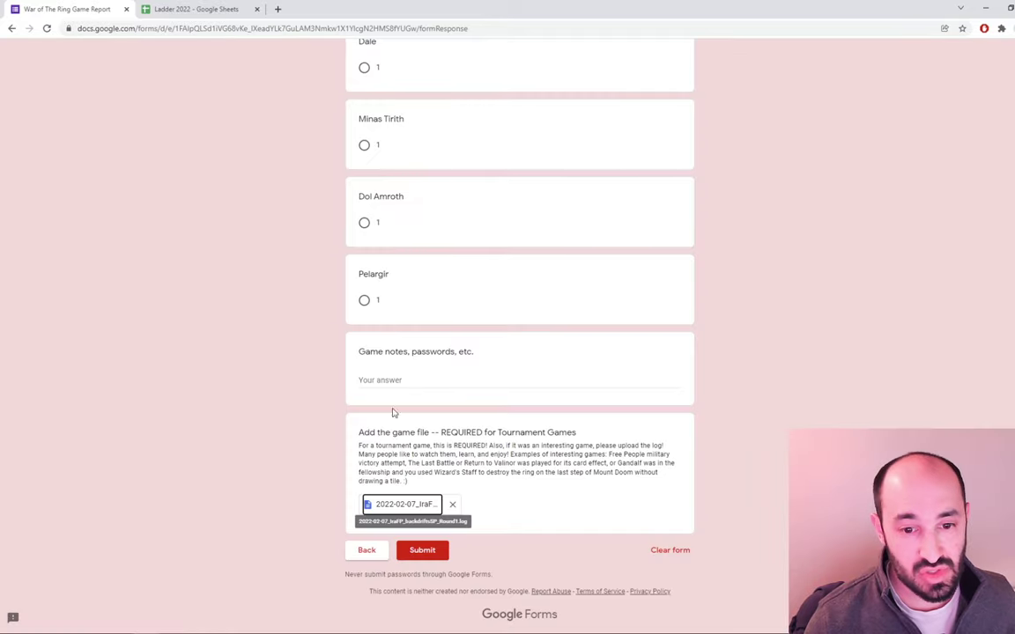
{"action": "left_click", "coordinate": [423, 552]}
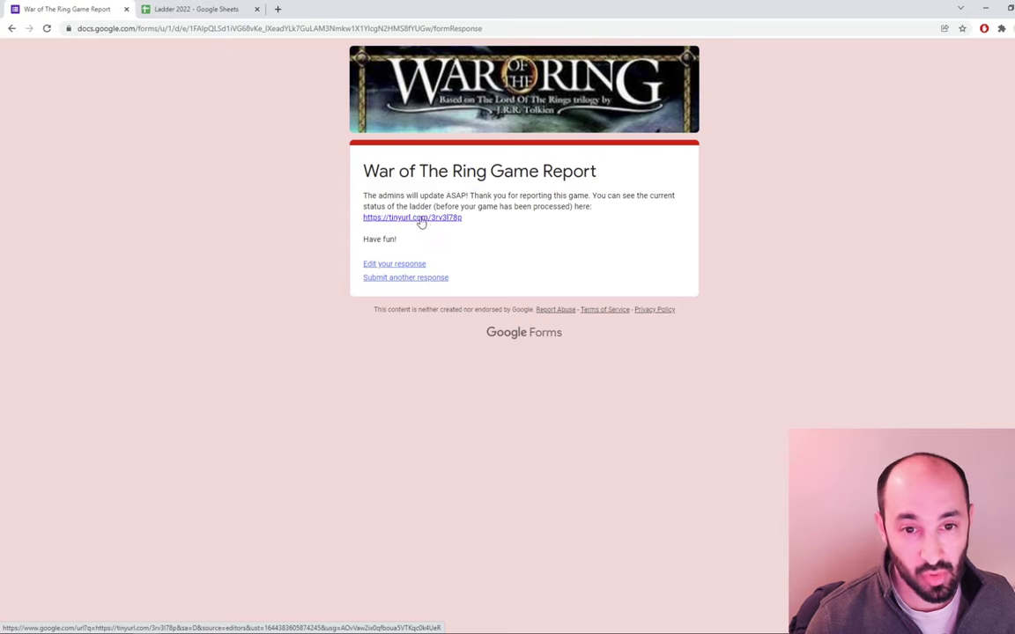
Step: Open the current ladder status sheet and check the new response in row 4
{"action": "left_click", "coordinate": [407, 222]}
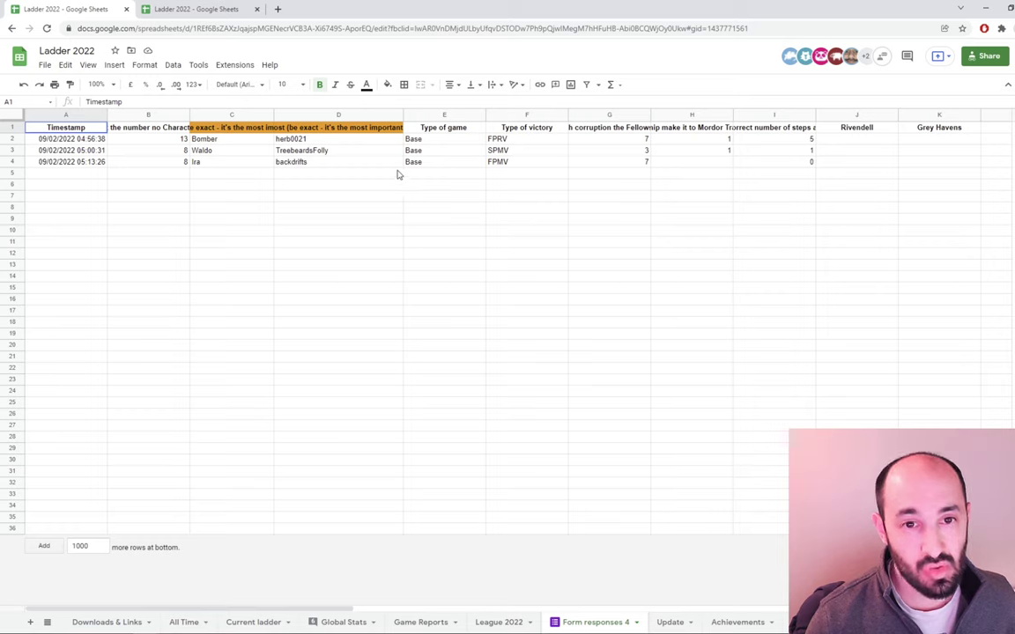
{"action": "left_click", "coordinate": [243, 166]}
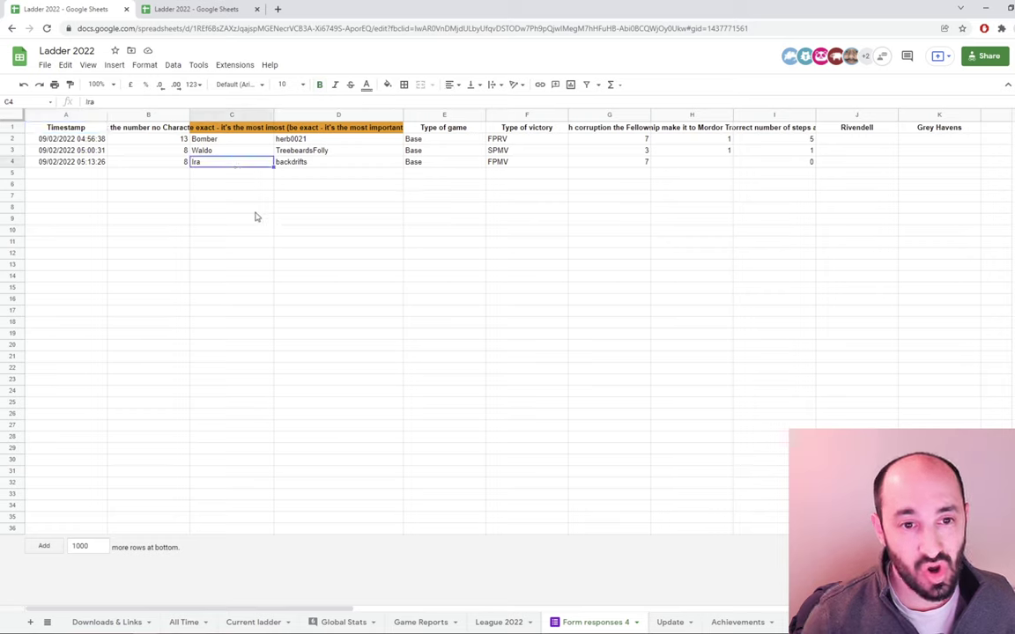
{"action": "key", "text": "Left"}
{"action": "key", "text": "Right"}
{"action": "key", "text": "Right"}
{"action": "key", "text": "Right"}
{"action": "key", "text": "Right"}
{"action": "key", "text": "Right"}
{"action": "key", "text": "Right"}
{"action": "key", "text": "Right"}
{"action": "key", "text": "Right"}
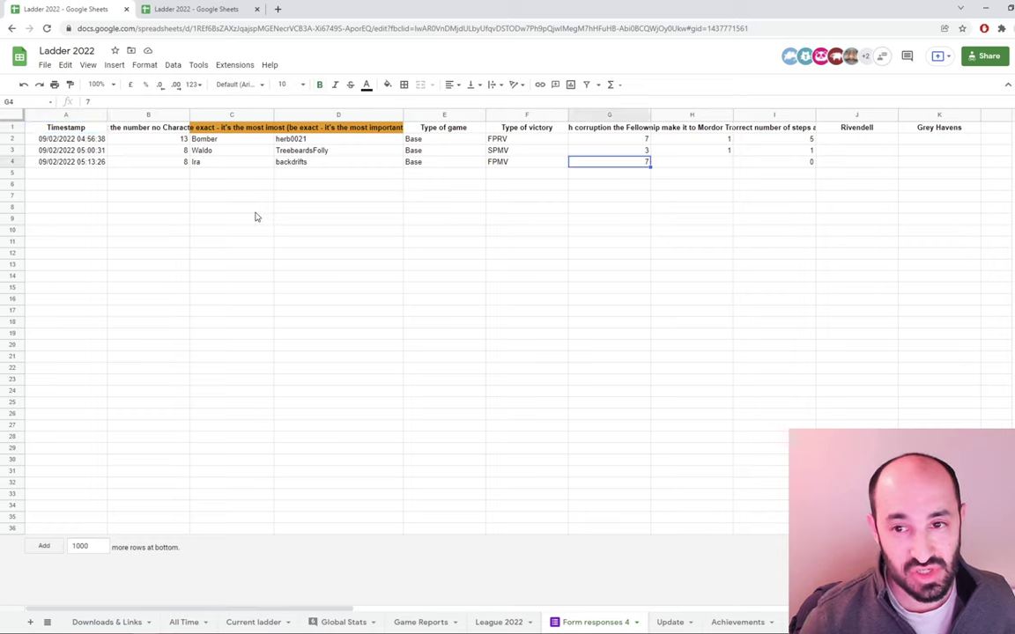
{"action": "key", "text": "Right"}
{"action": "key", "text": "Right"}
{"action": "key", "text": "Right"}
{"action": "key", "text": "Right"}
{"action": "key", "text": "Right"}
{"action": "key", "text": "Right"}
{"action": "key", "text": "Right"}
{"action": "key", "text": "Right"}
{"action": "key", "text": "Right"}
{"action": "key", "text": "Right"}
{"action": "key", "text": "Right"}
{"action": "key", "text": "Right"}
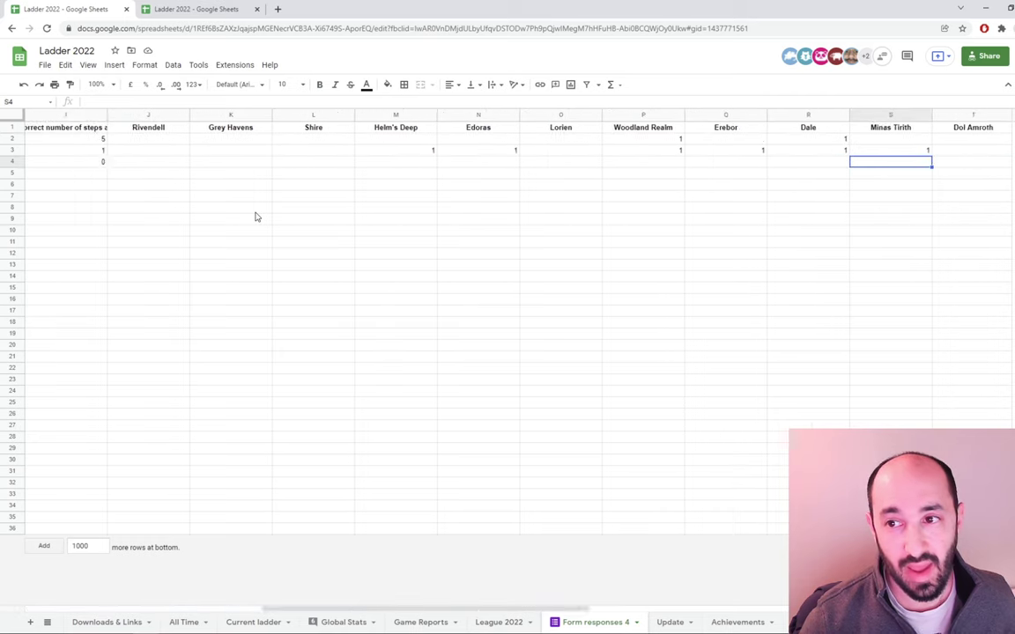
{"action": "key", "text": "Right"}
{"action": "key", "text": "Right"}
{"action": "key", "text": "Right"}
{"action": "key", "text": "Left"}
{"action": "key", "text": "Left"}
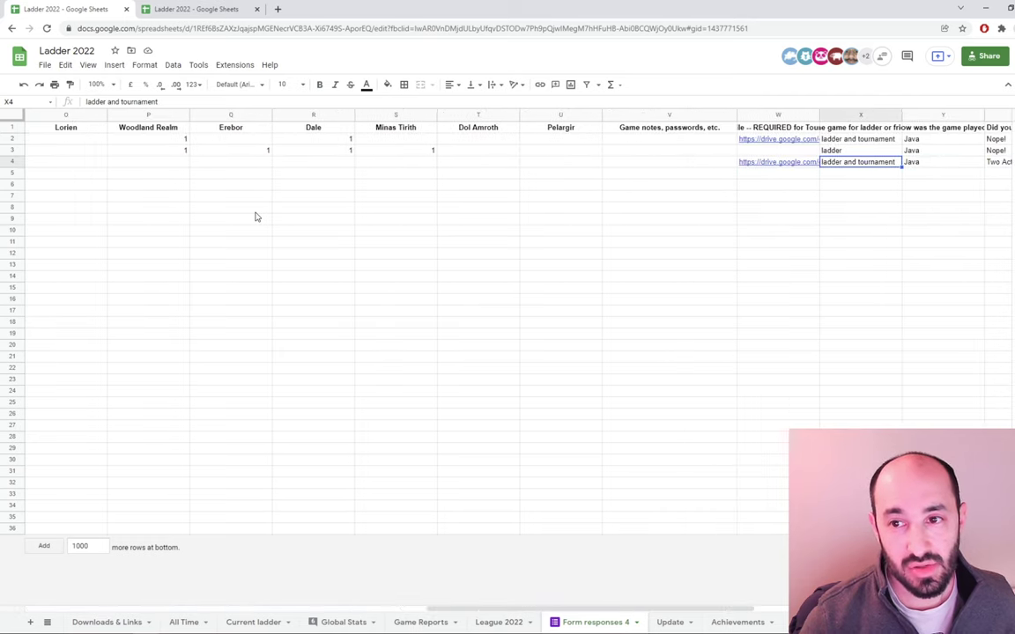
Step: Copy the game log's Drive link from cell W4
{"action": "left_click", "coordinate": [762, 131]}
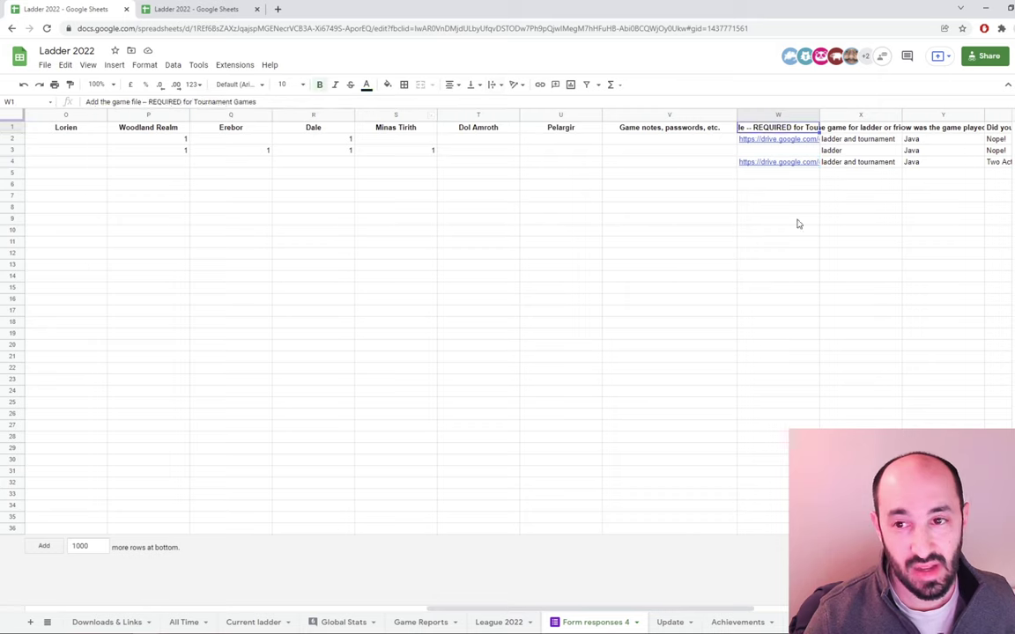
{"action": "mouse_move", "coordinate": [773, 166]}
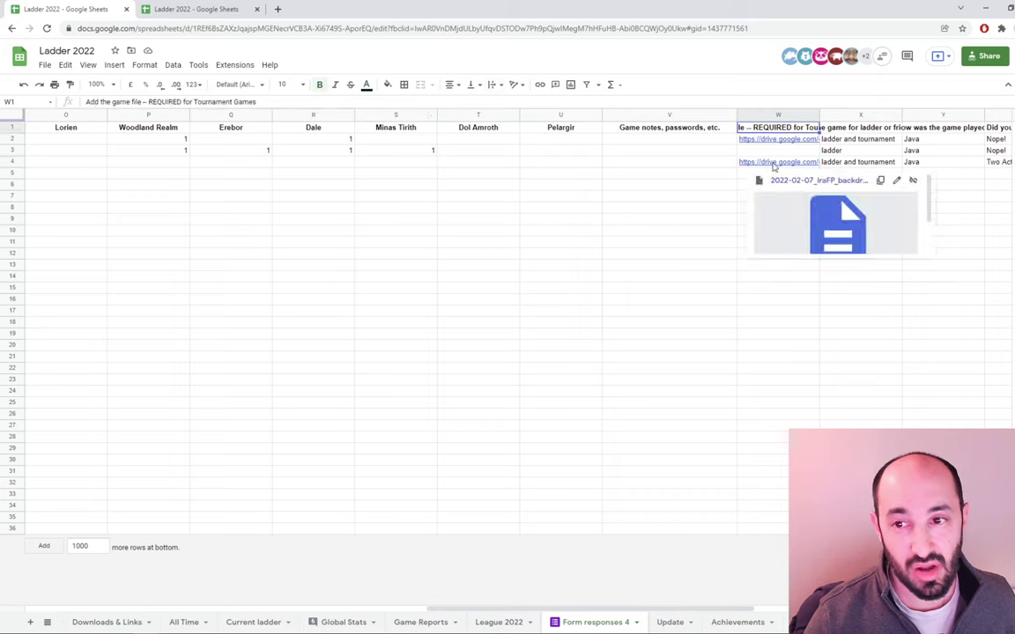
{"action": "left_click", "coordinate": [773, 166]}
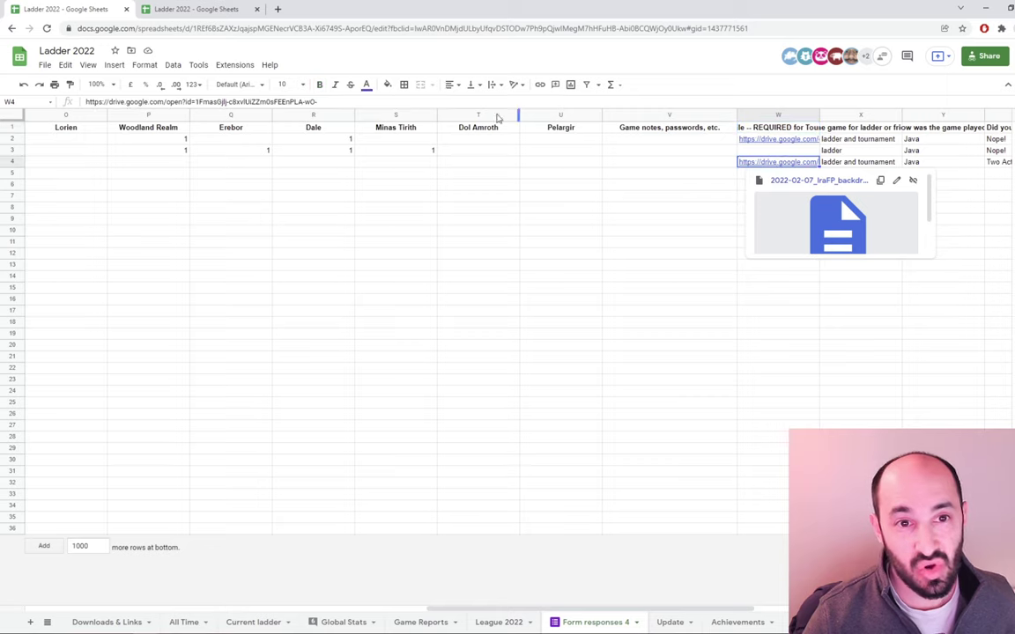
{"action": "left_click_drag", "start_coordinate": [315, 102], "coordinate": [60, 103]}
{"action": "key", "text": "ctrl+c"}
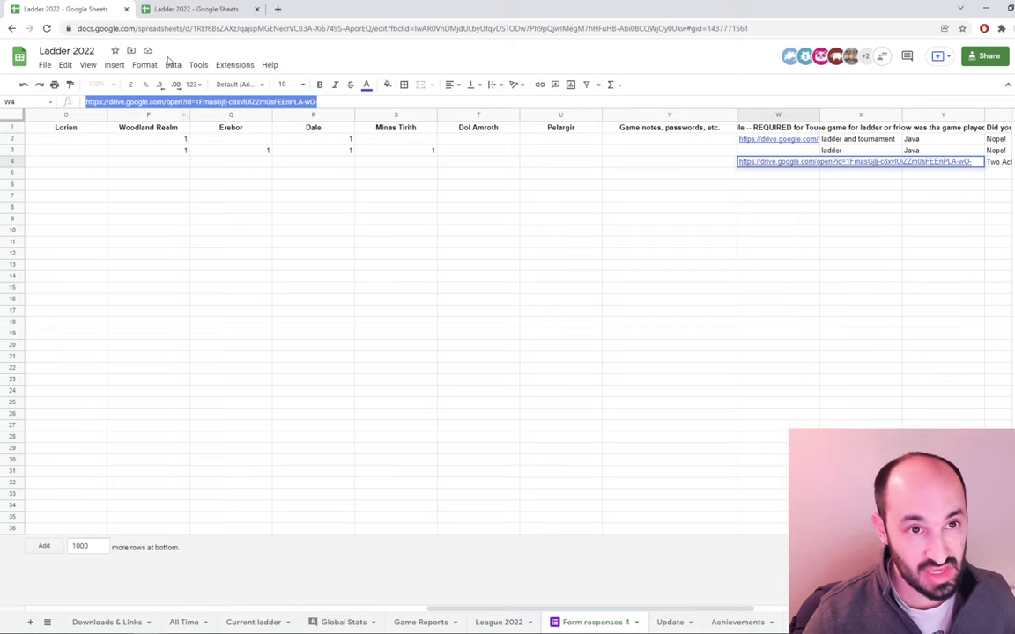
Step: Go to challonge.com/WotR2022 in a new tab and scroll to the Round 1 pairings
{"action": "left_click", "coordinate": [277, 10]}
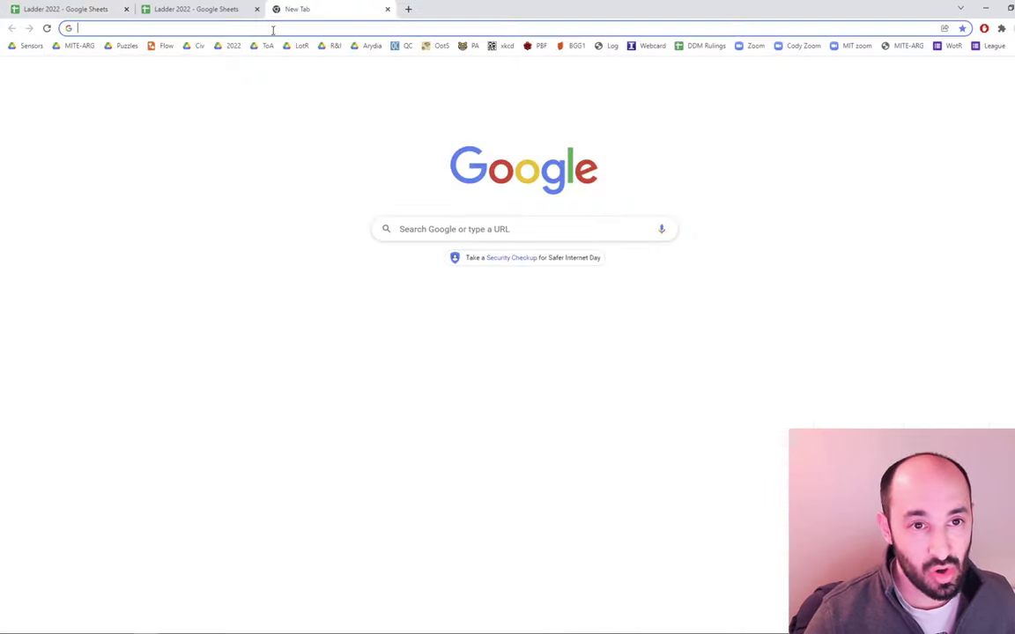
{"action": "left_click", "coordinate": [272, 29]}
{"action": "type", "text": "cha"}
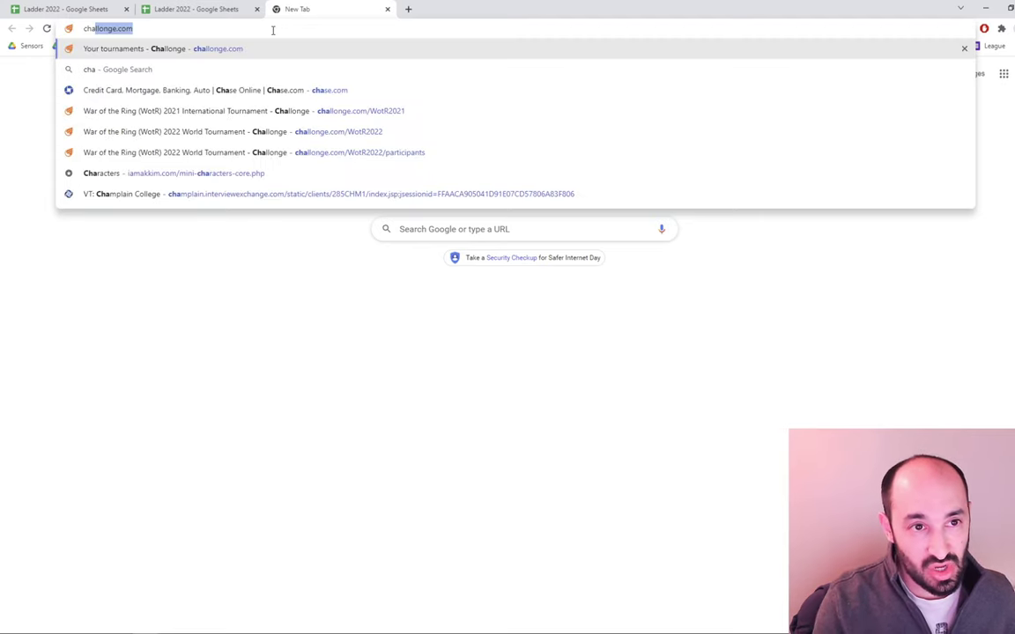
{"action": "key", "text": "Right"}
{"action": "type", "text": "/"}
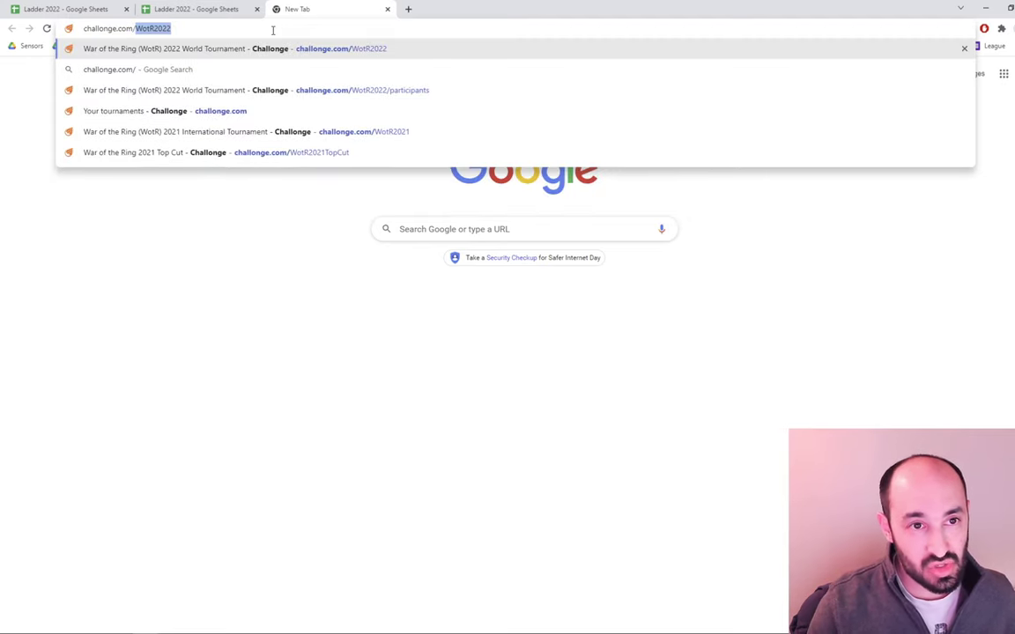
{"action": "key", "text": "Return"}
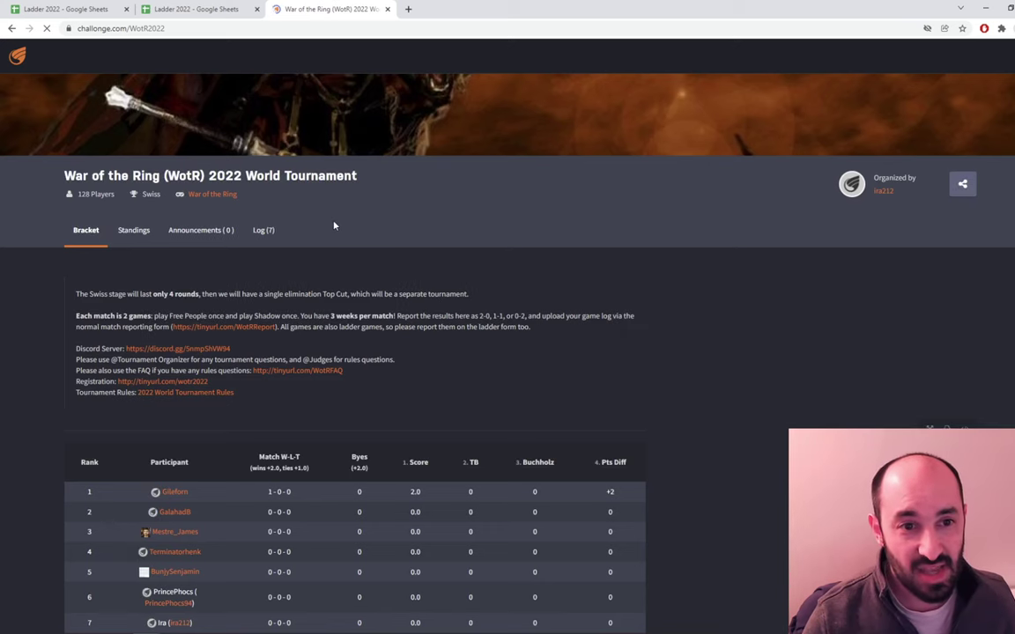
{"action": "scroll", "coordinate": [292, 279], "scroll_direction": "down", "scroll_amount": 2}
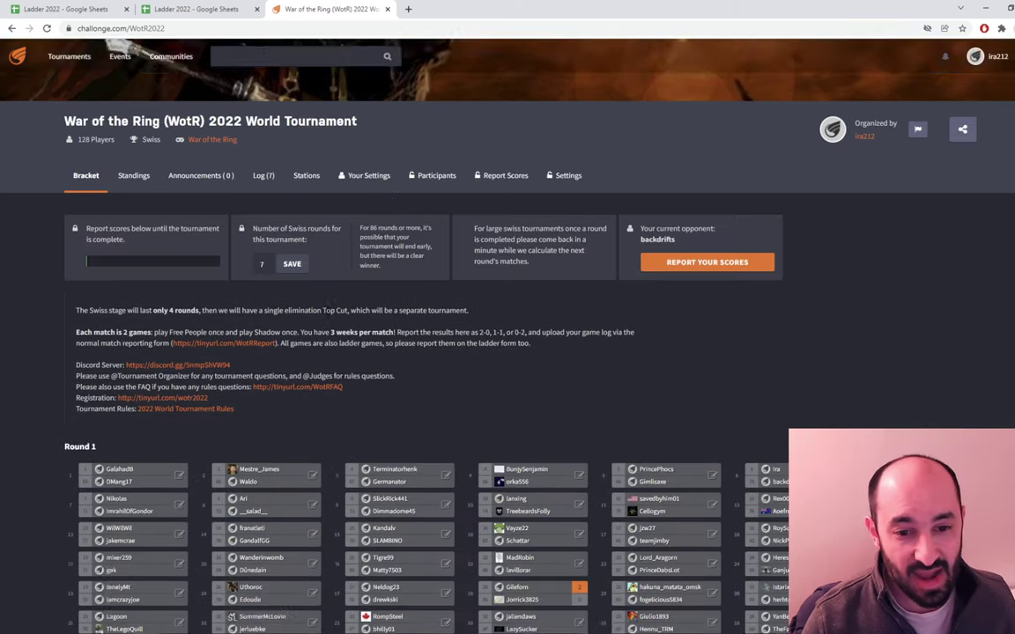
{"action": "scroll", "coordinate": [287, 318], "scroll_direction": "down", "scroll_amount": 1}
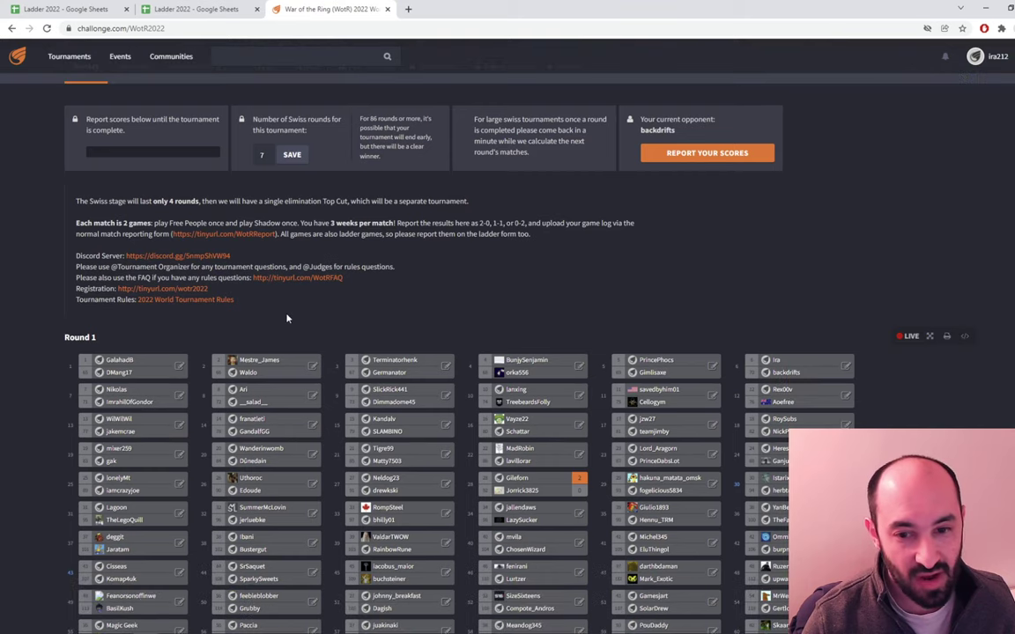
{"action": "scroll", "coordinate": [313, 296], "scroll_direction": "down", "scroll_amount": 1}
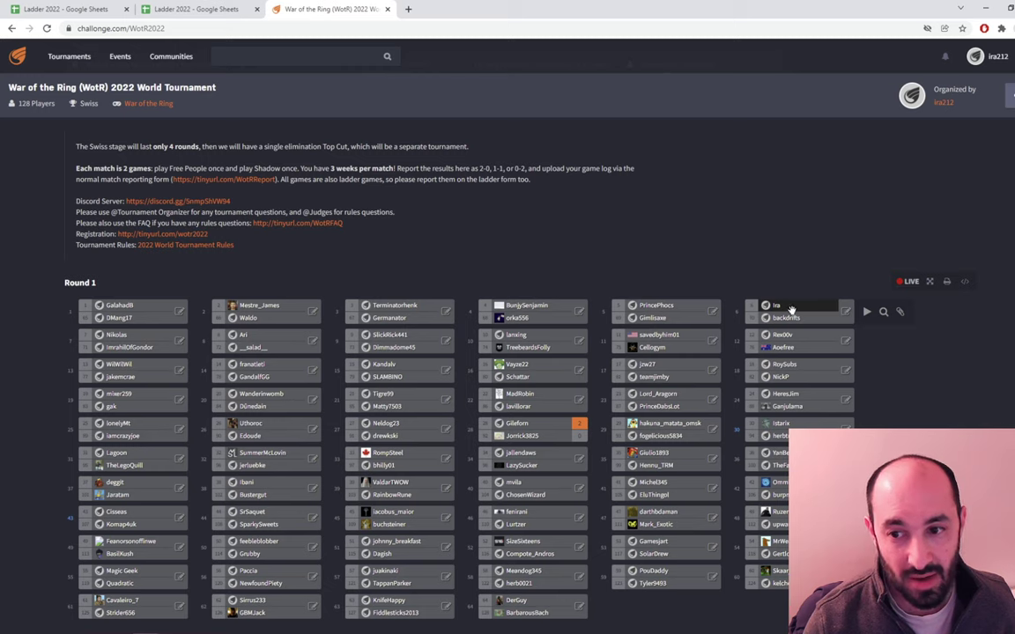
Step: Add the copied Drive link to the Round 1 match as a Link-type attachment
{"action": "left_click", "coordinate": [900, 314]}
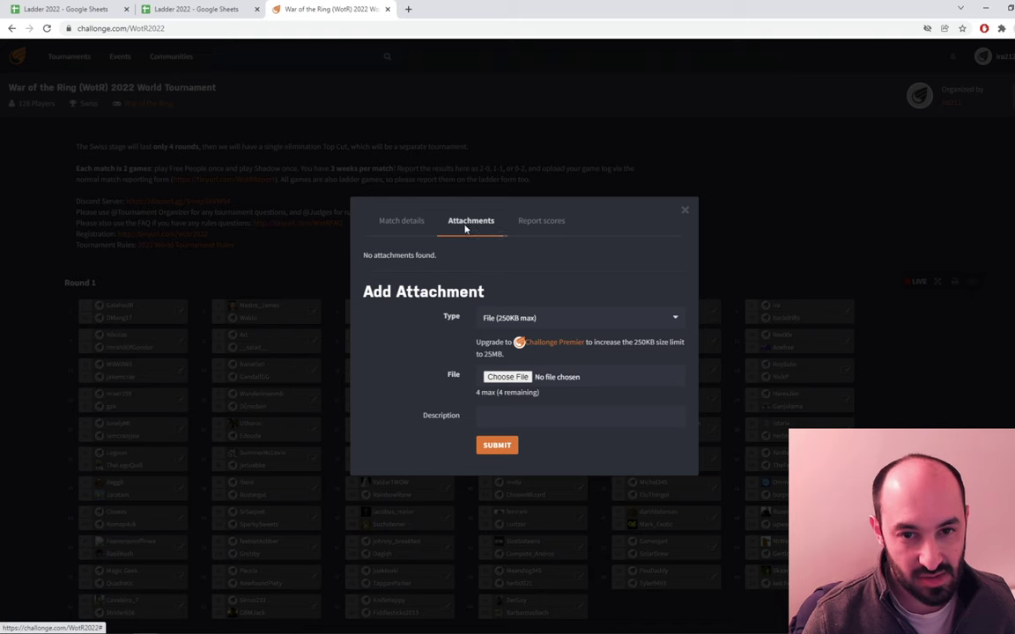
{"action": "left_click", "coordinate": [685, 209]}
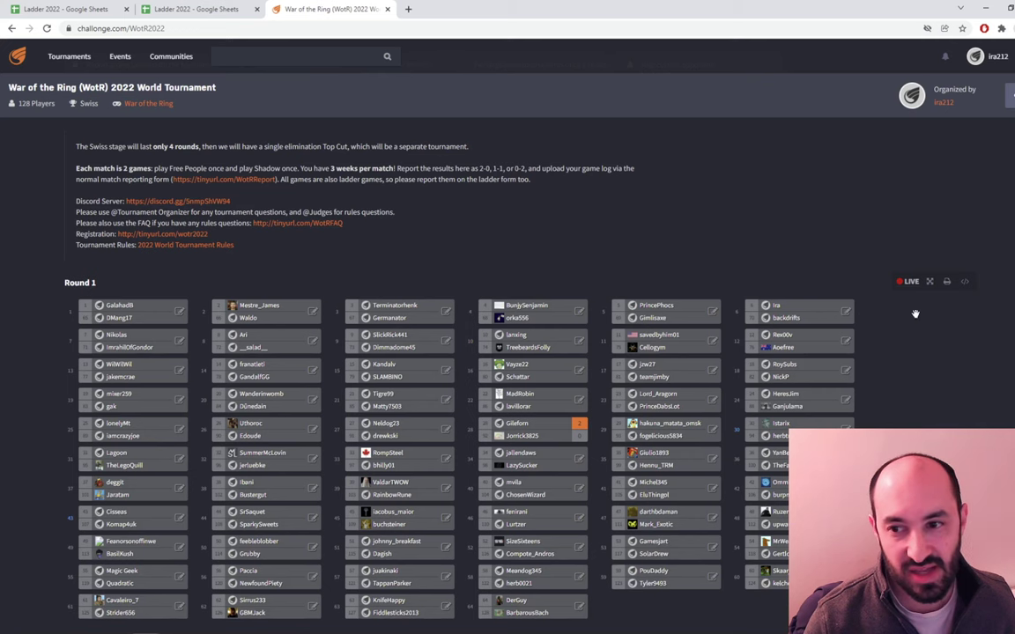
{"action": "left_click", "coordinate": [845, 314]}
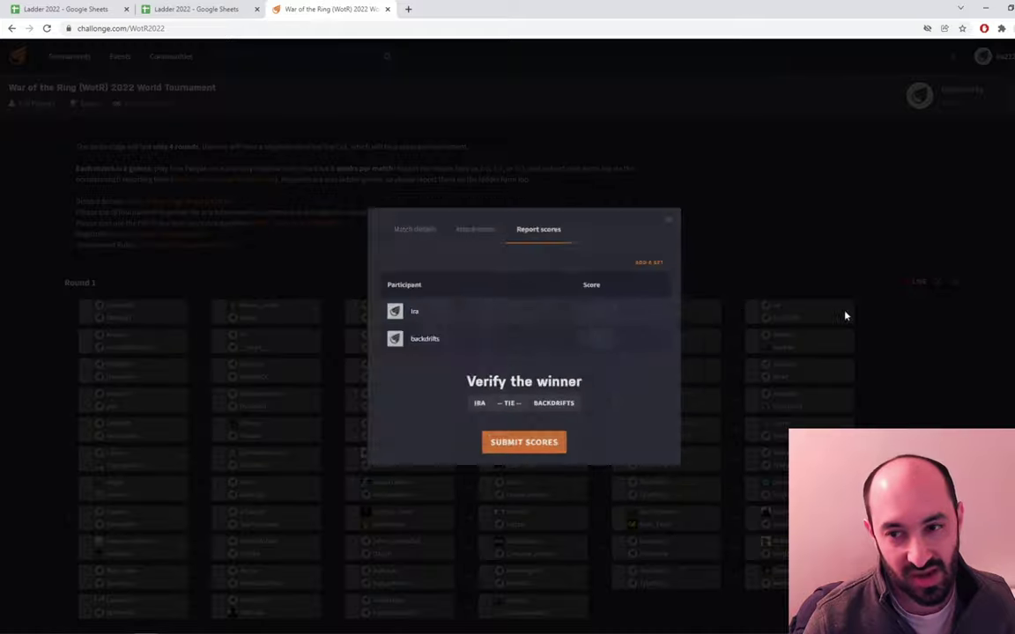
{"action": "left_click", "coordinate": [467, 221]}
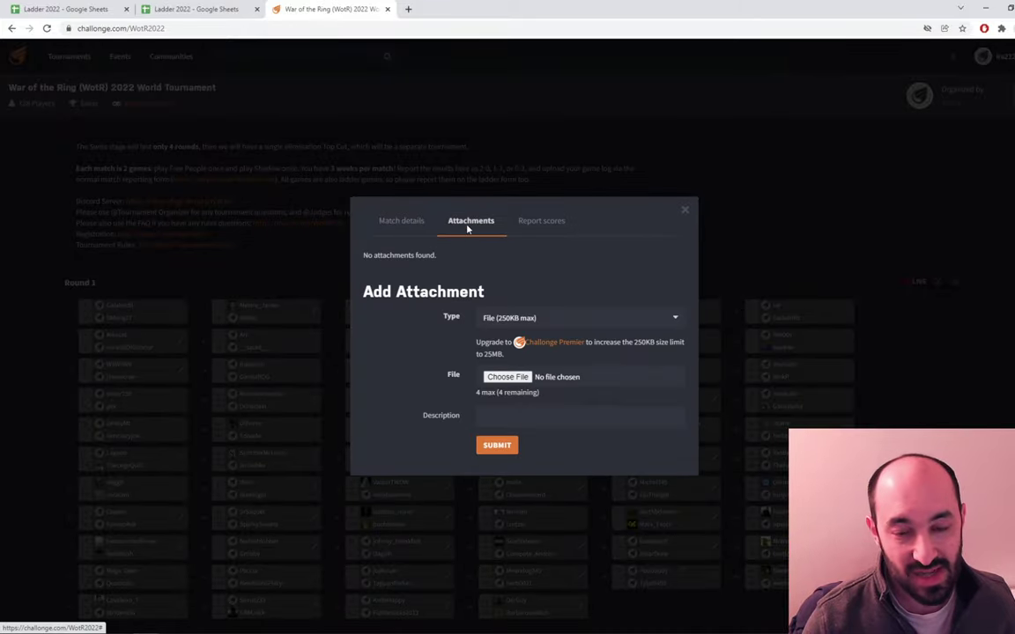
{"action": "left_click", "coordinate": [500, 320]}
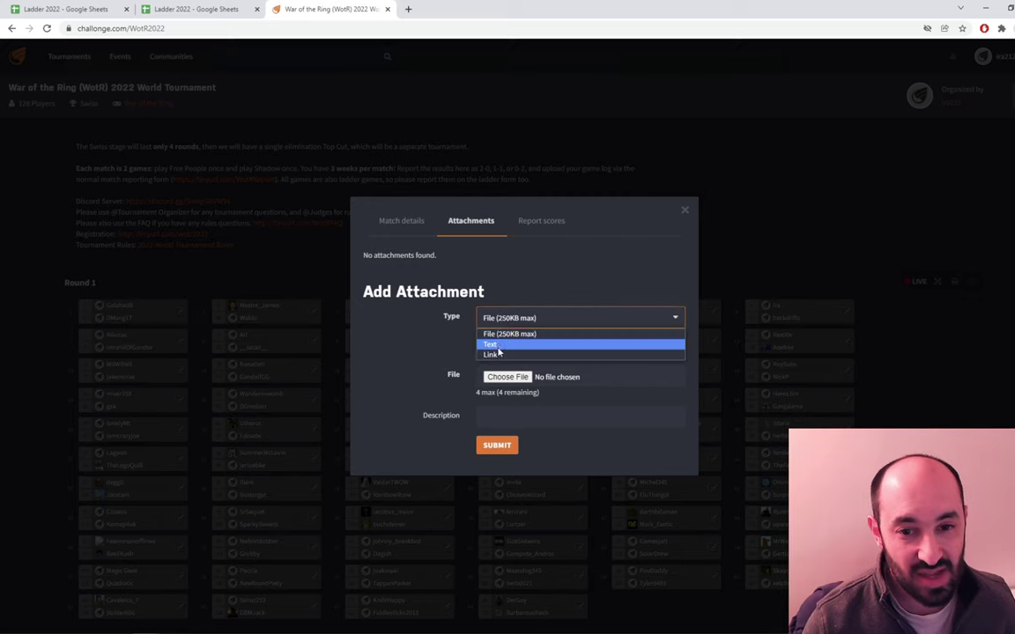
{"action": "left_click", "coordinate": [491, 354]}
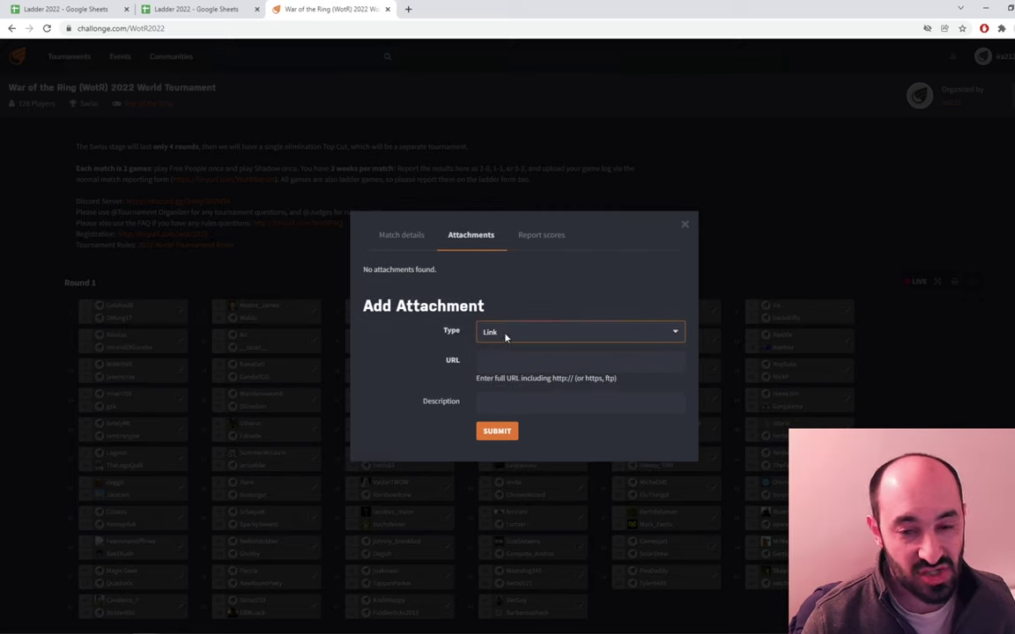
{"action": "left_click", "coordinate": [498, 359]}
{"action": "key", "text": "ctrl+v"}
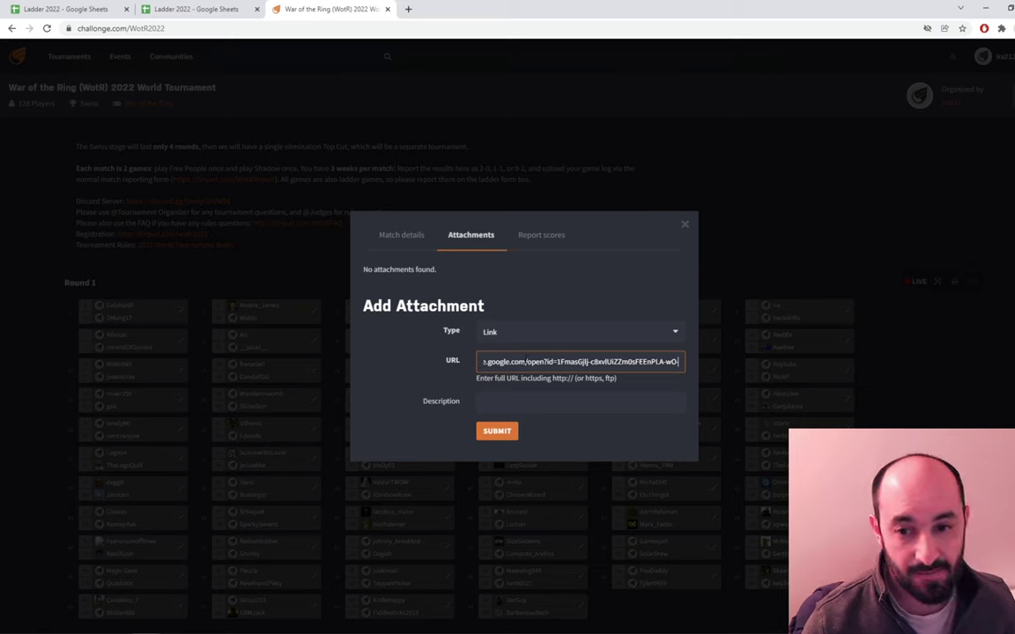
{"action": "left_click", "coordinate": [494, 431]}
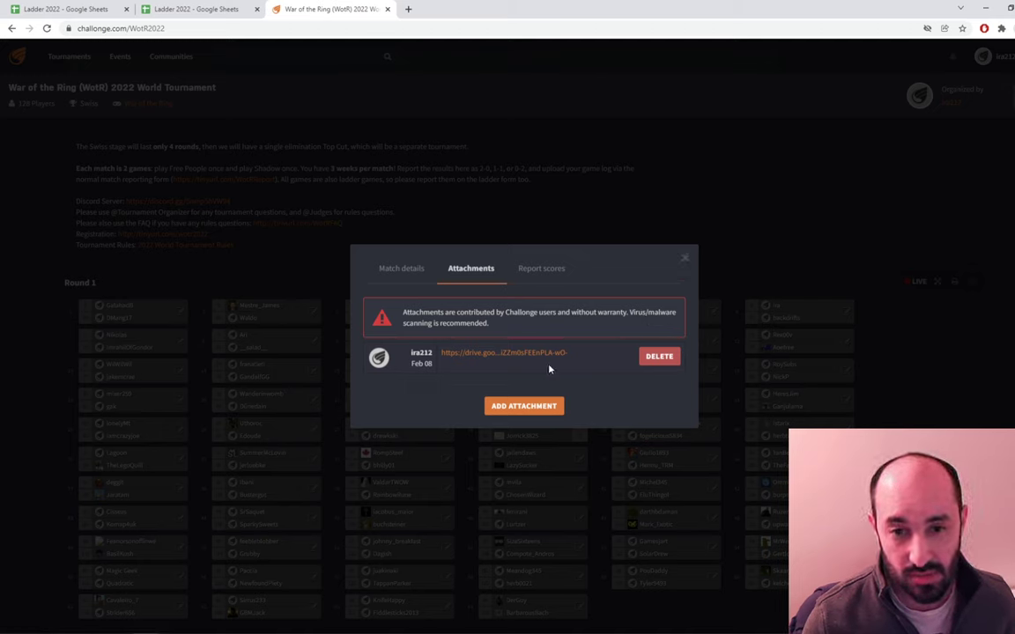
Step: Close the Attachments dialog once the Drive link is listed
{"action": "left_click", "coordinate": [685, 261]}
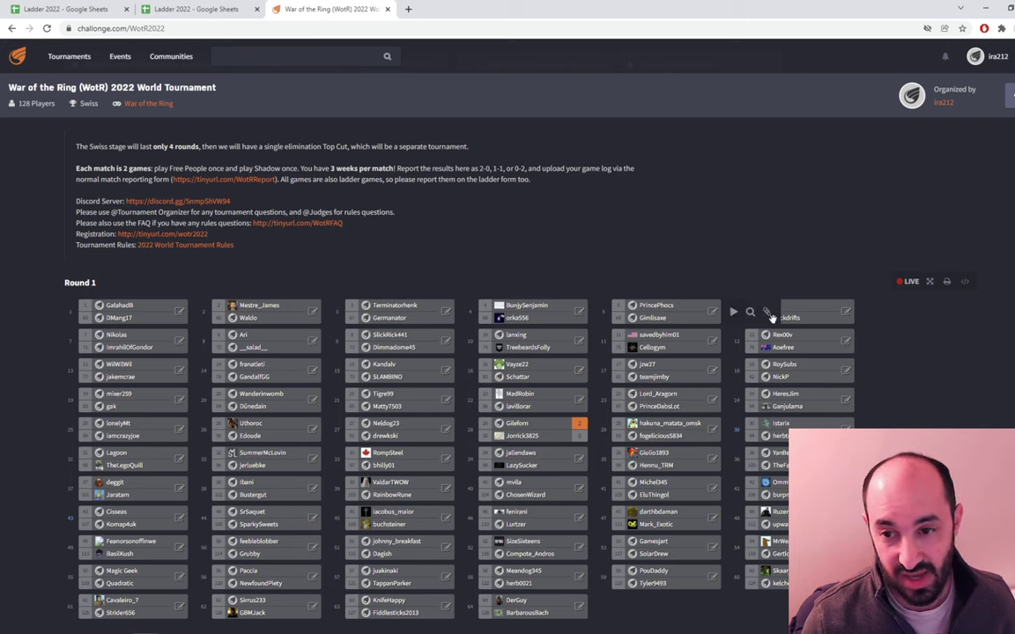
Step: Open Report Scores for the match and enter 1 for the first player, leaving the opponent blank
{"action": "left_click", "coordinate": [846, 314]}
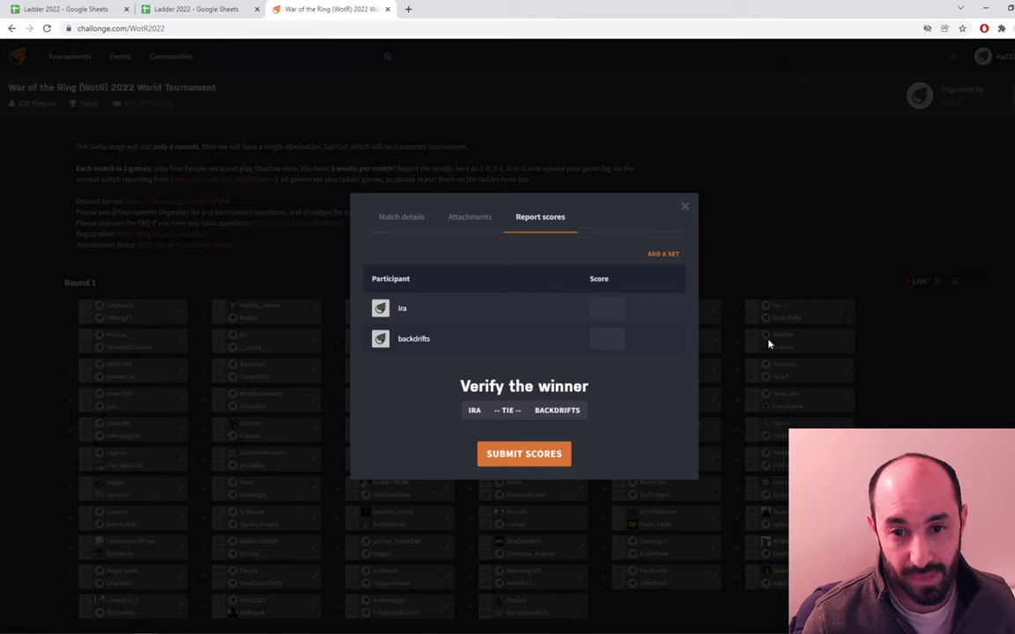
{"action": "left_click", "coordinate": [606, 308]}
{"action": "type", "text": "1"}
{"action": "key", "text": "Tab"}
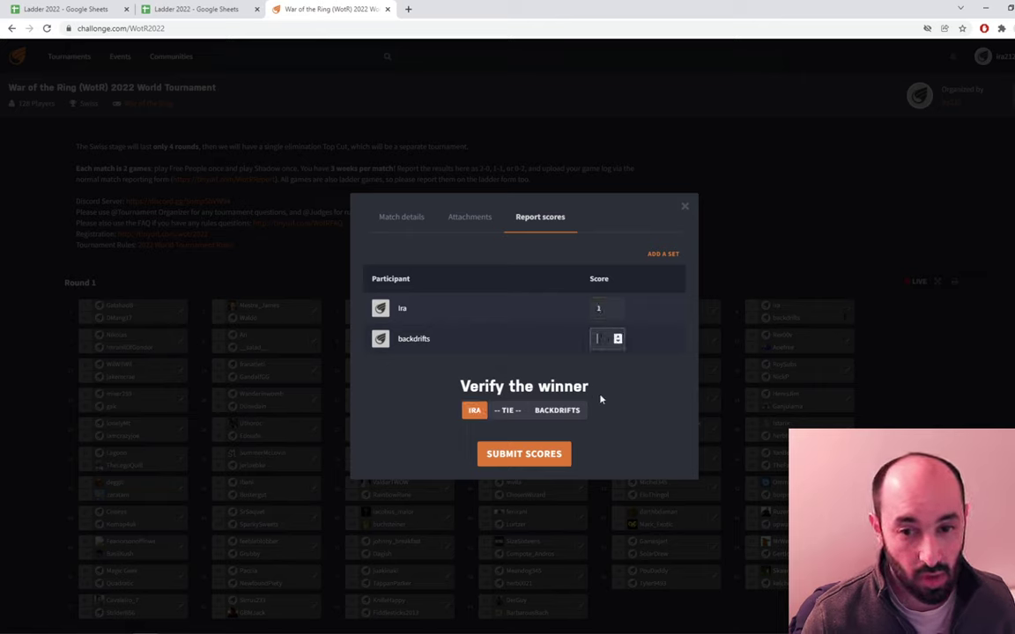
{"action": "type", "text": "1"}
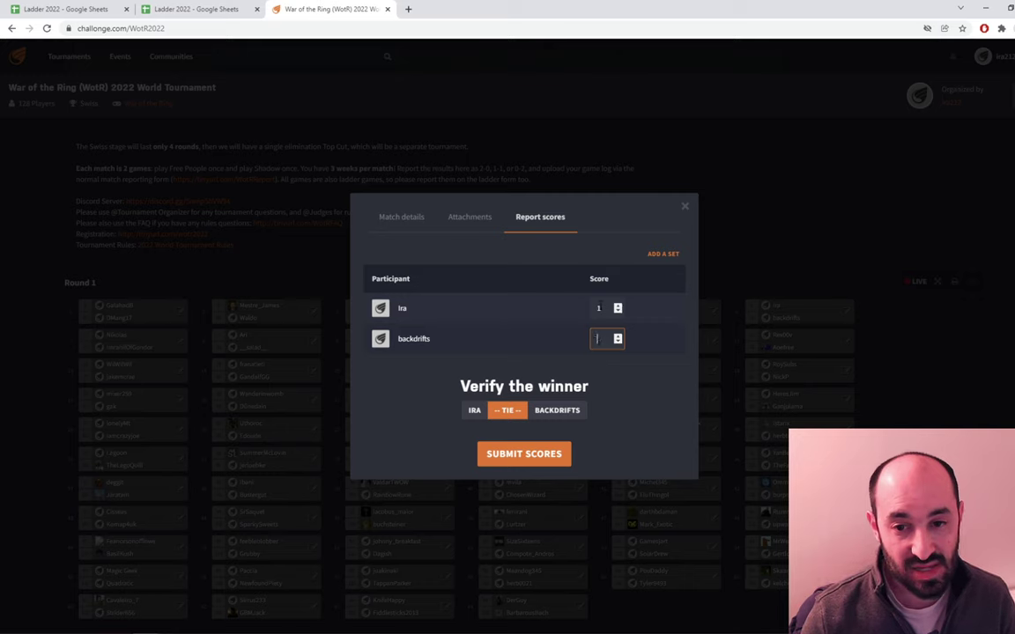
{"action": "key", "text": "BackSpace"}
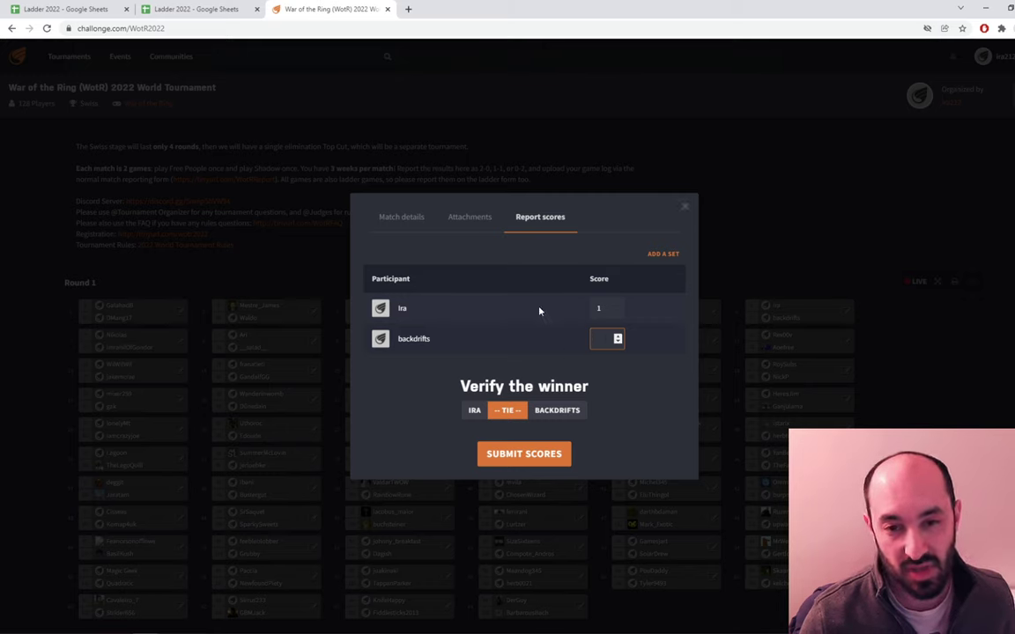
Step: Close the score report and show the WotR 2022 tournament's Your Settings page with the display name
{"action": "left_click", "coordinate": [685, 207]}
{"action": "scroll", "coordinate": [584, 255], "scroll_direction": "up", "scroll_amount": 1}
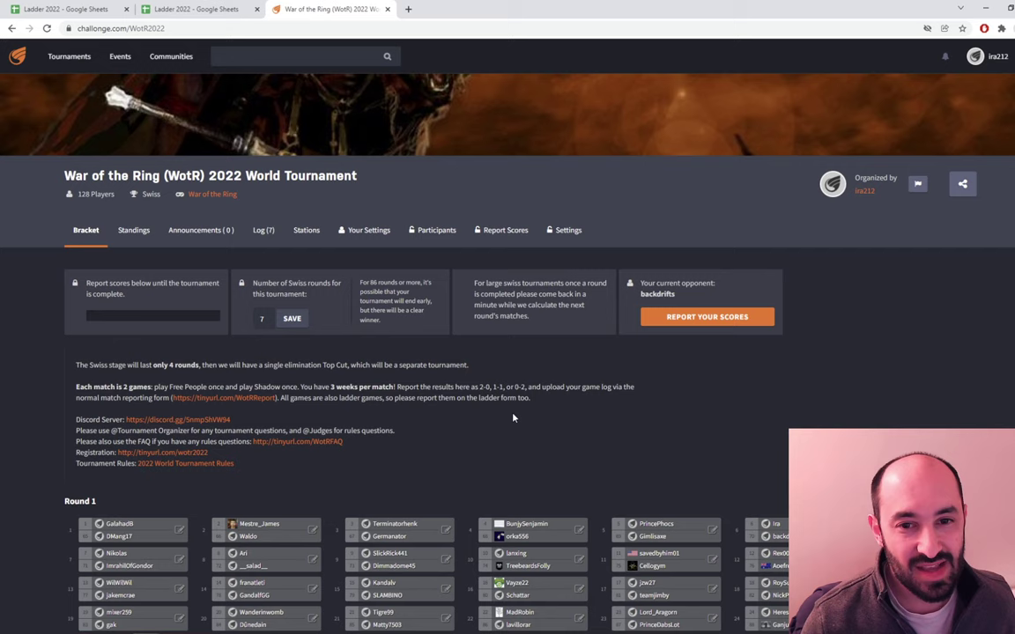
{"action": "scroll", "coordinate": [347, 409], "scroll_direction": "down", "scroll_amount": 1}
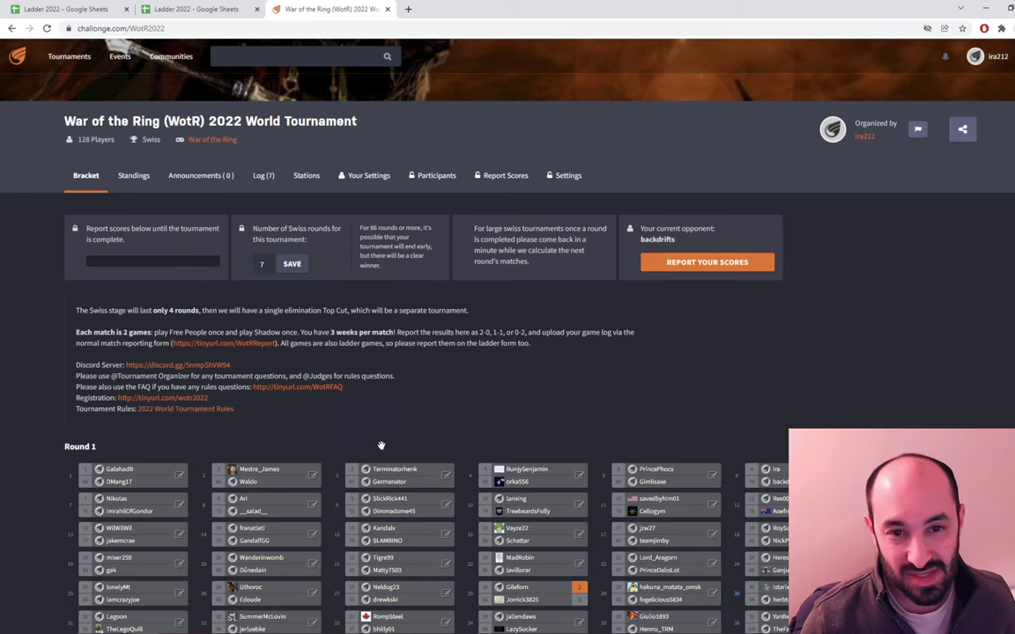
{"action": "left_click", "coordinate": [369, 178]}
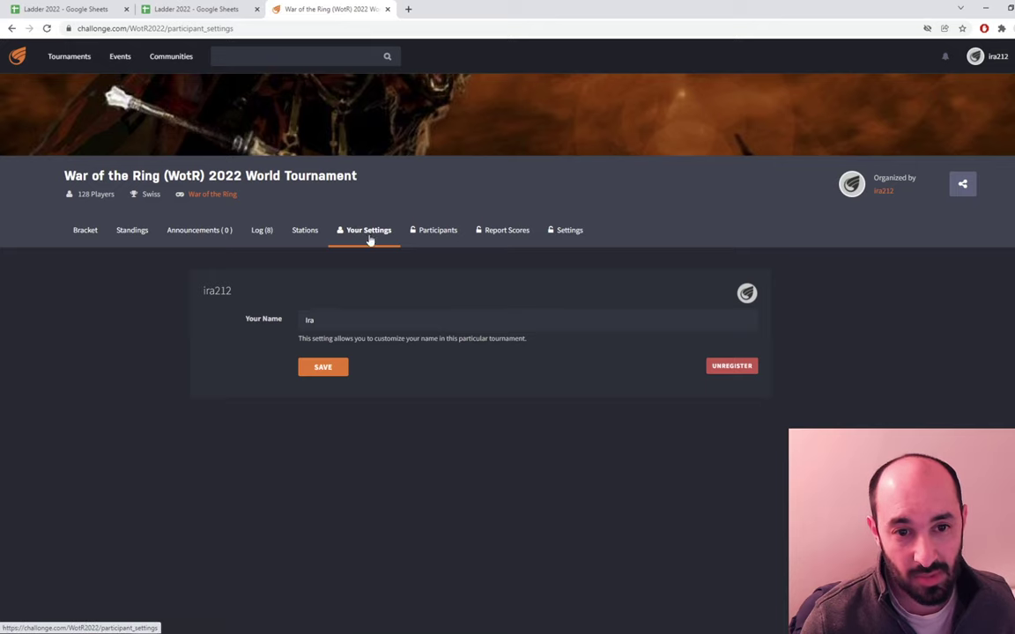
{"action": "double_click", "coordinate": [412, 318]}
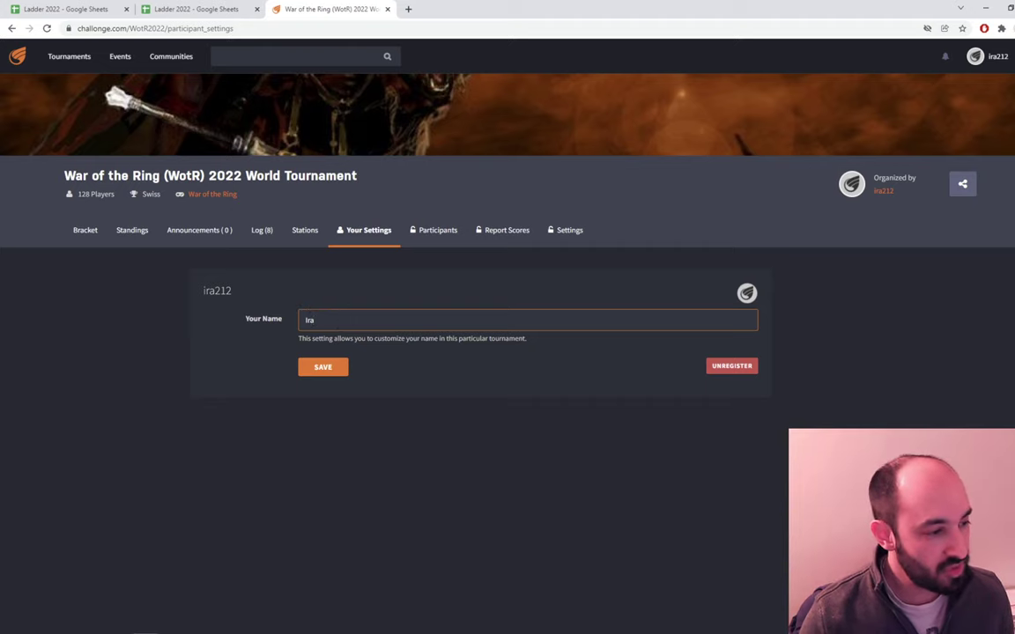
{"action": "key", "text": "alt+Tab"}
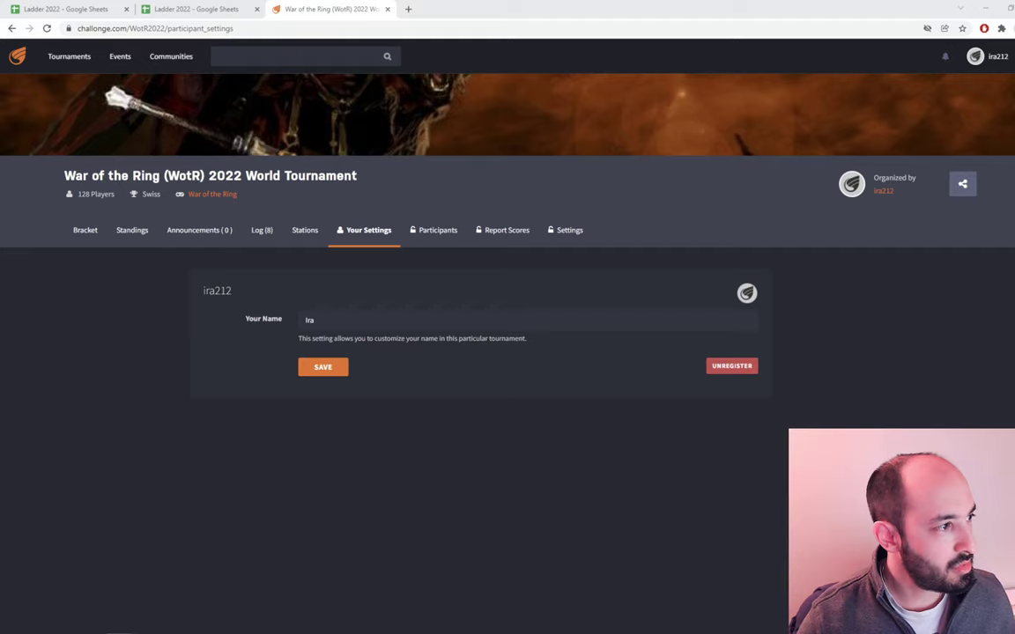
Step: Open the Round1 game log from the logs > 2022 folder in File Explorer
{"action": "left_click_drag", "start_coordinate": [0, 121], "coordinate": [287, 97]}
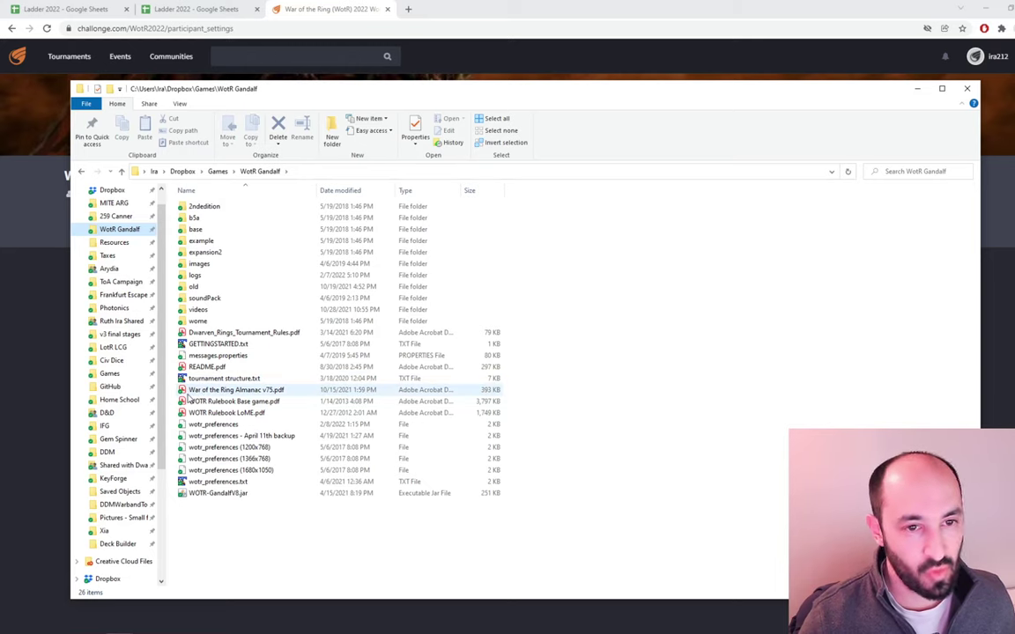
{"action": "double_click", "coordinate": [196, 277]}
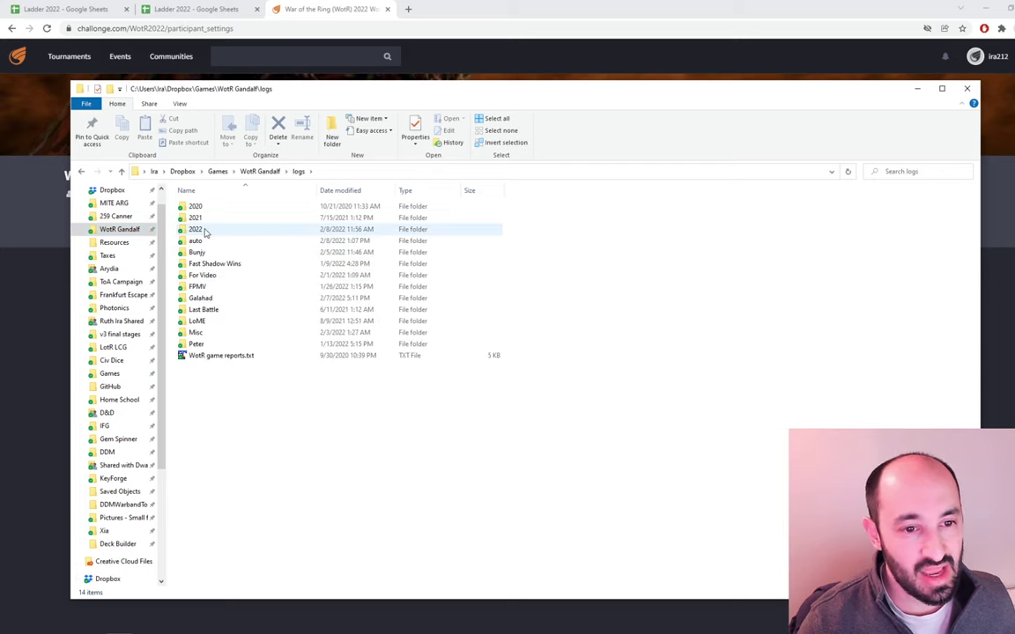
{"action": "double_click", "coordinate": [203, 230]}
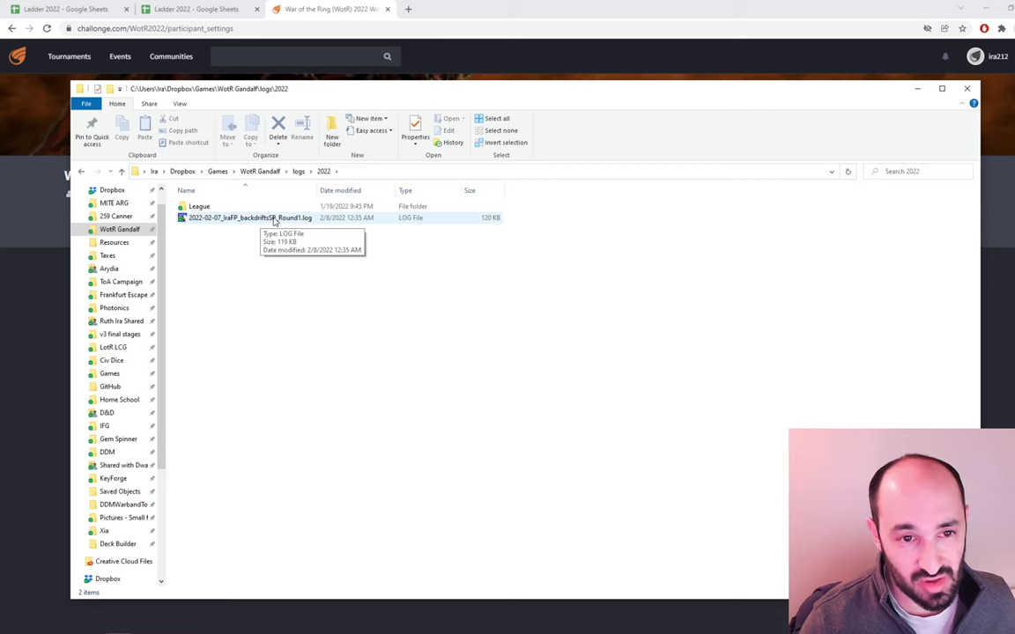
{"action": "double_click", "coordinate": [274, 219]}
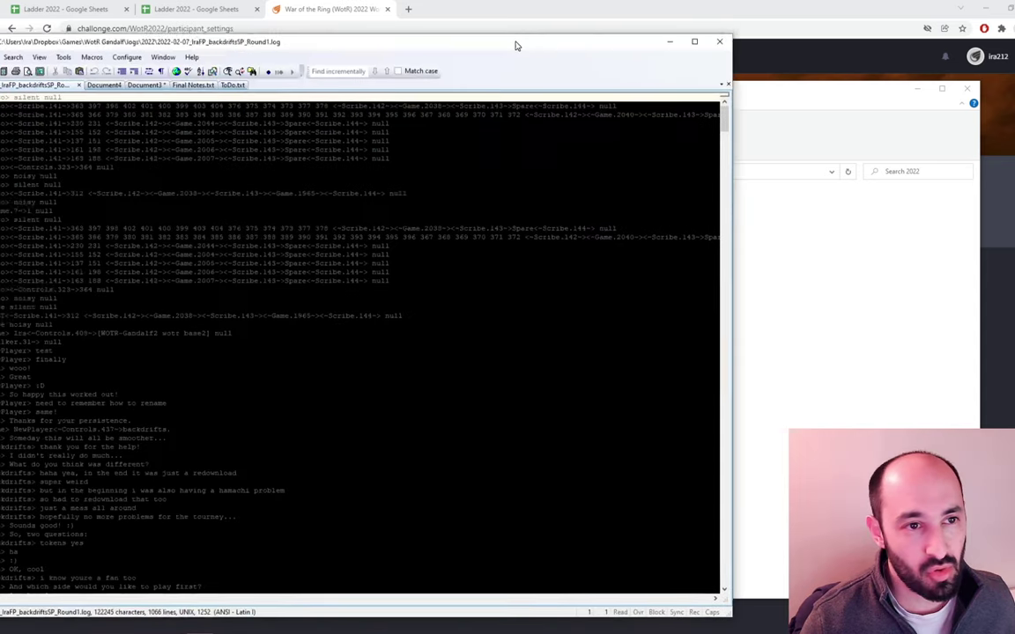
Step: Bring the Round1 log fully into view and scroll down to the FP and SP password lines
{"action": "left_click_drag", "start_coordinate": [516, 44], "coordinate": [615, 33]}
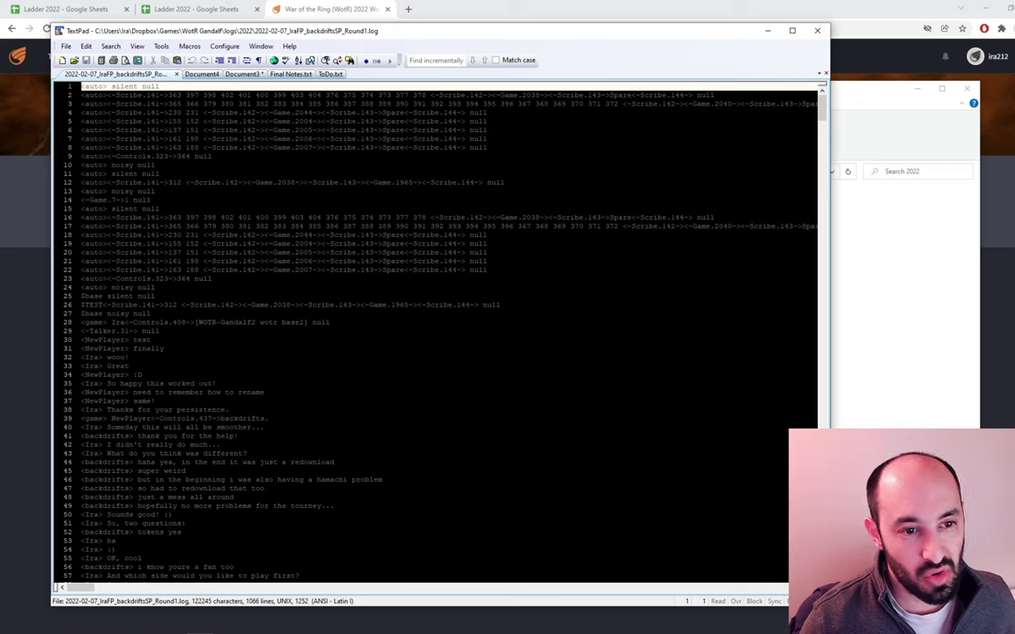
{"action": "scroll", "coordinate": [436, 330], "scroll_direction": "down", "scroll_amount": 4}
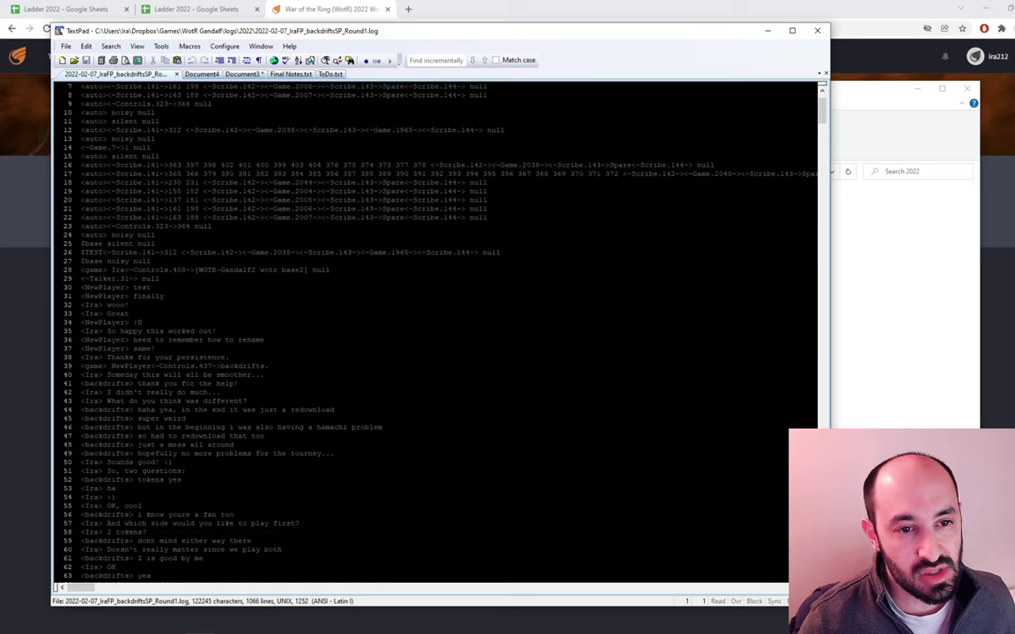
{"action": "scroll", "coordinate": [435, 330], "scroll_direction": "down", "scroll_amount": 5}
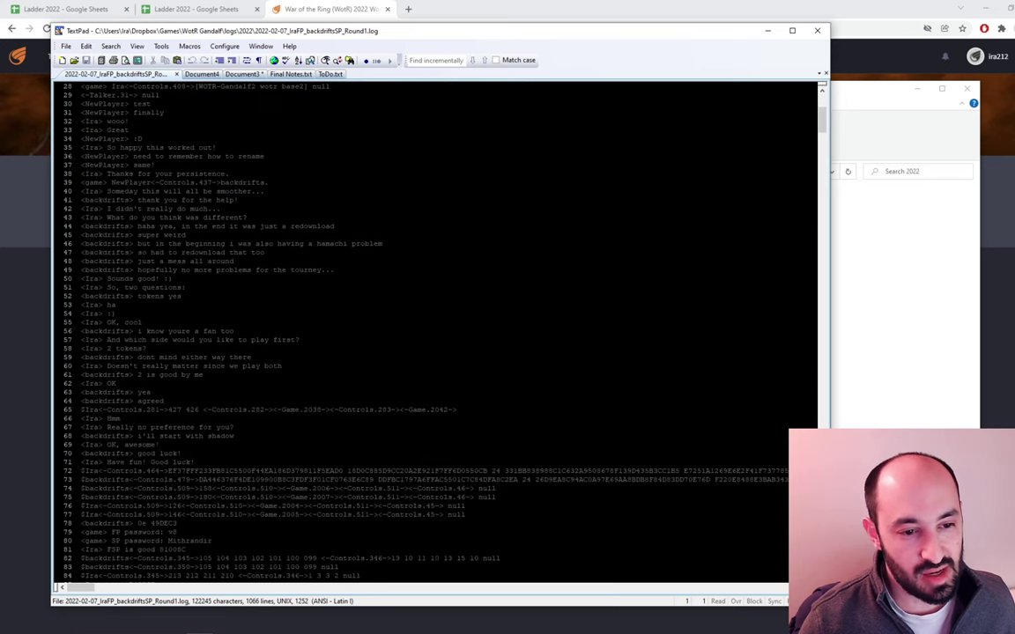
{"action": "scroll", "coordinate": [436, 330], "scroll_direction": "down", "scroll_amount": 1}
{"action": "left_click", "coordinate": [81, 488]}
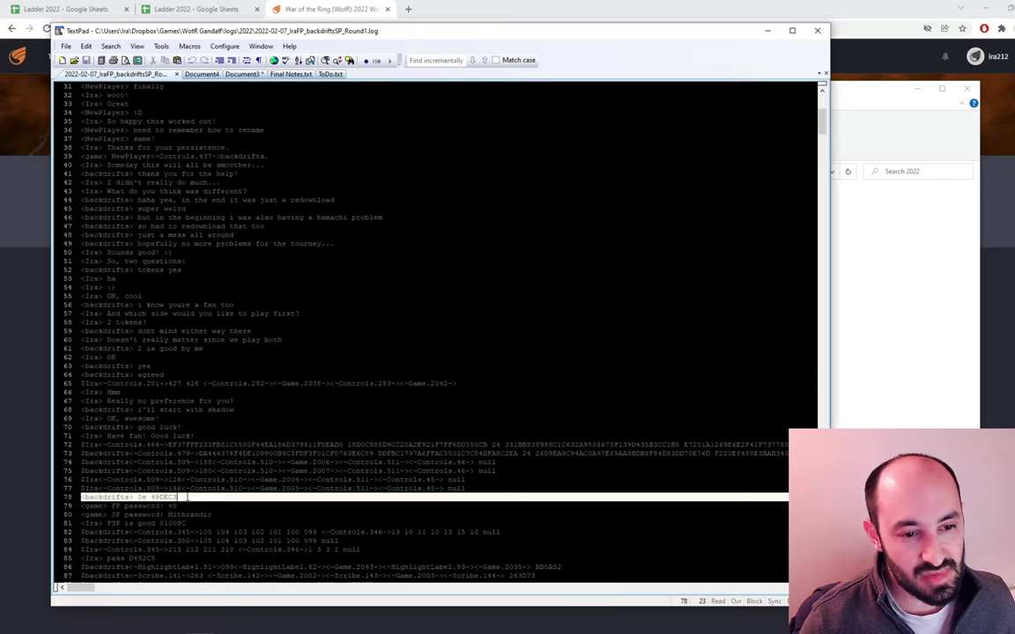
{"action": "key", "text": "Down"}
{"action": "key", "text": "Down"}
{"action": "key", "text": "Down"}
{"action": "key", "text": "Down"}
{"action": "key", "text": "shift+Up"}
{"action": "key", "text": "shift+Up"}
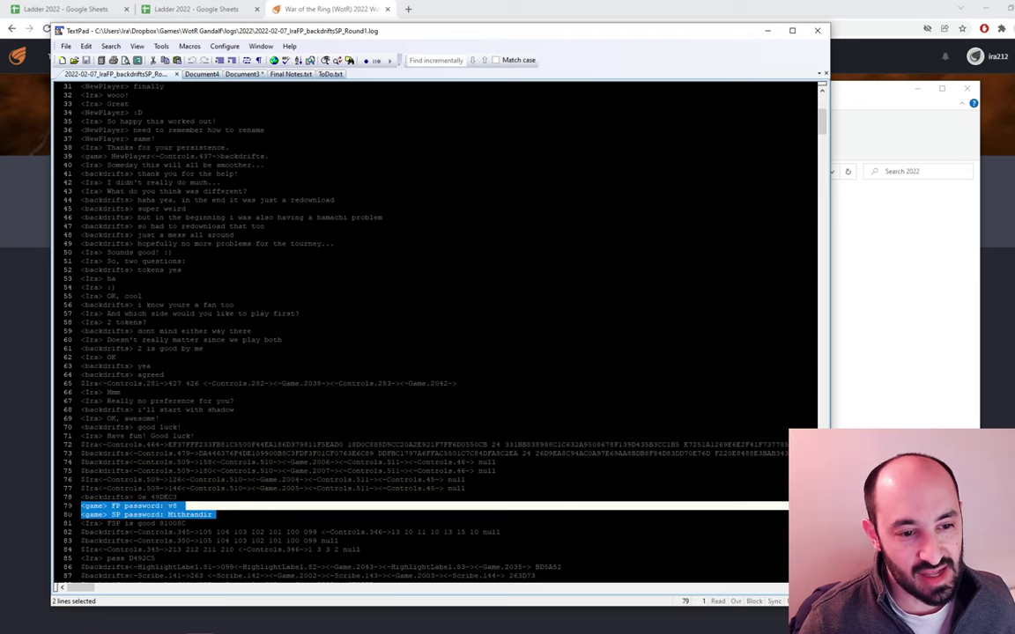
Step: Insert a new '<game> FP password:' line with placeholder text after line 78
{"action": "left_click", "coordinate": [199, 488]}
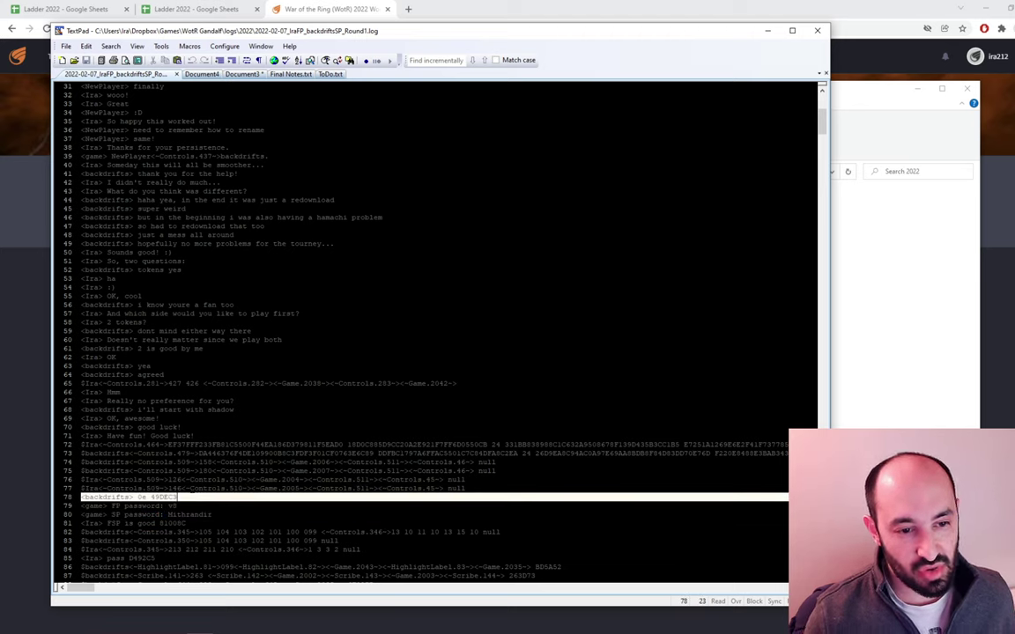
{"action": "key", "text": "Down"}
{"action": "key", "text": "End"}
{"action": "key", "text": "Return"}
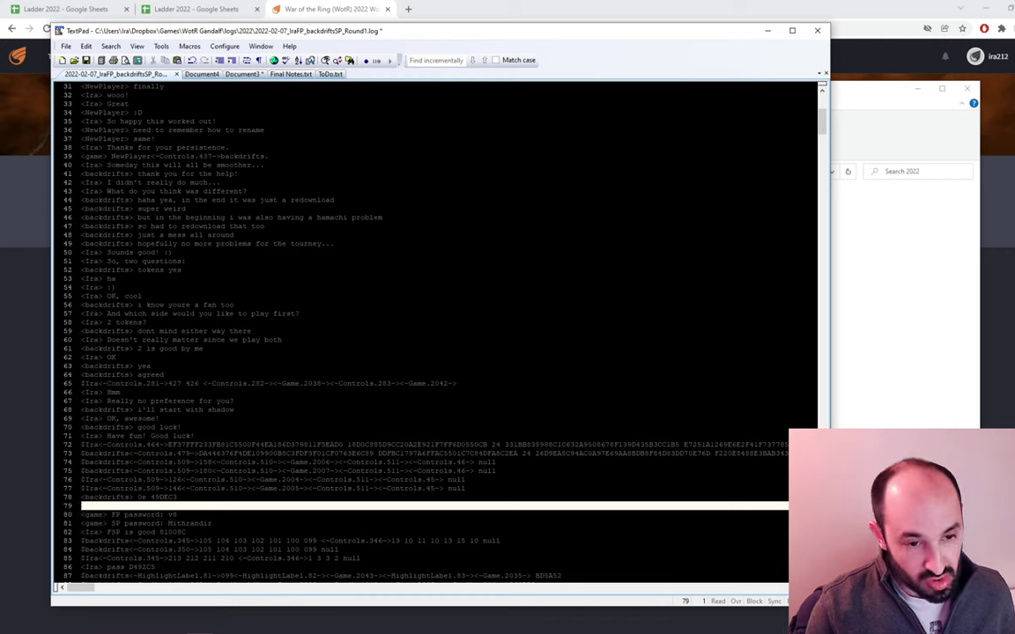
{"action": "type", "text": "<game>"}
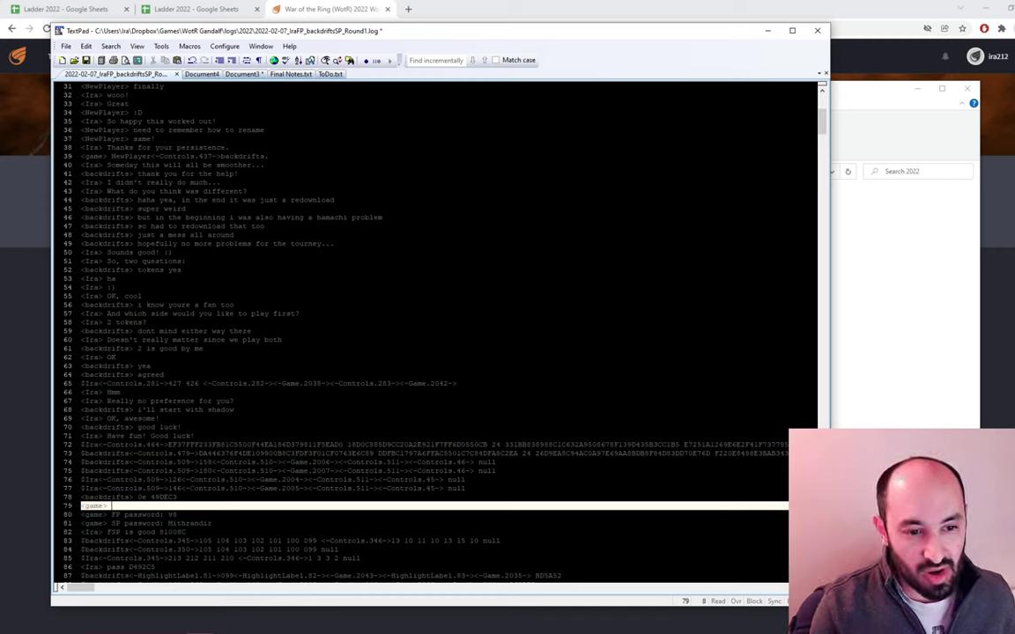
{"action": "type", "text": " FP"}
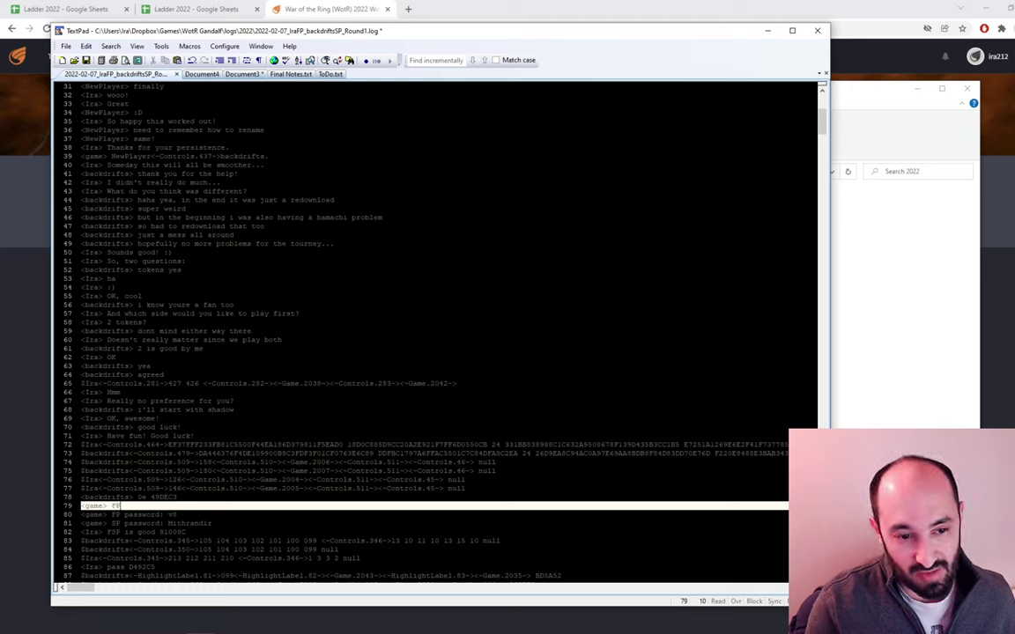
{"action": "type", "text": " password: "}
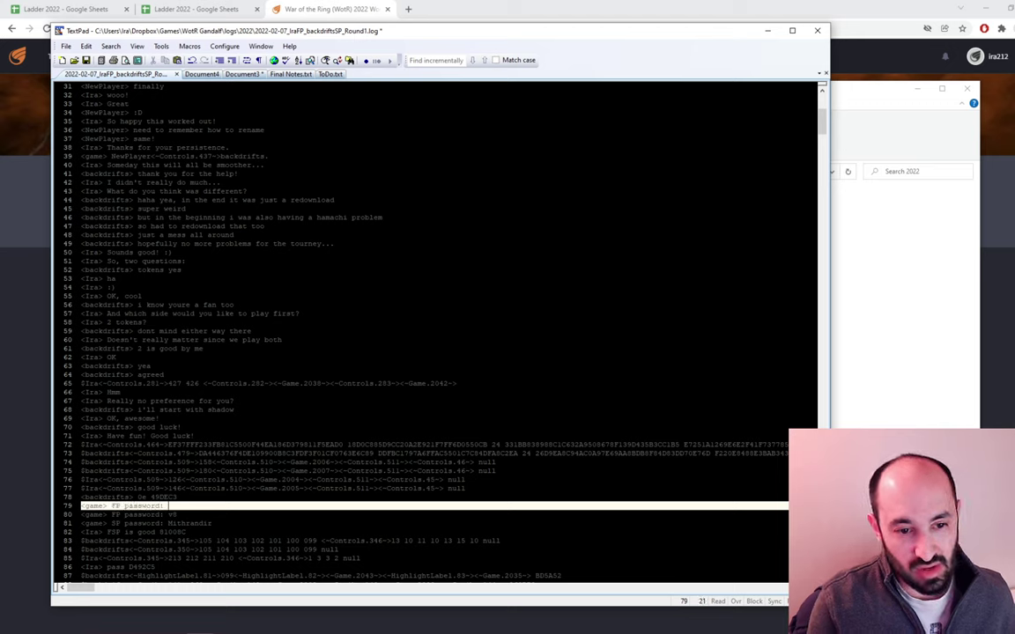
{"action": "type", "text": "this is my password"}
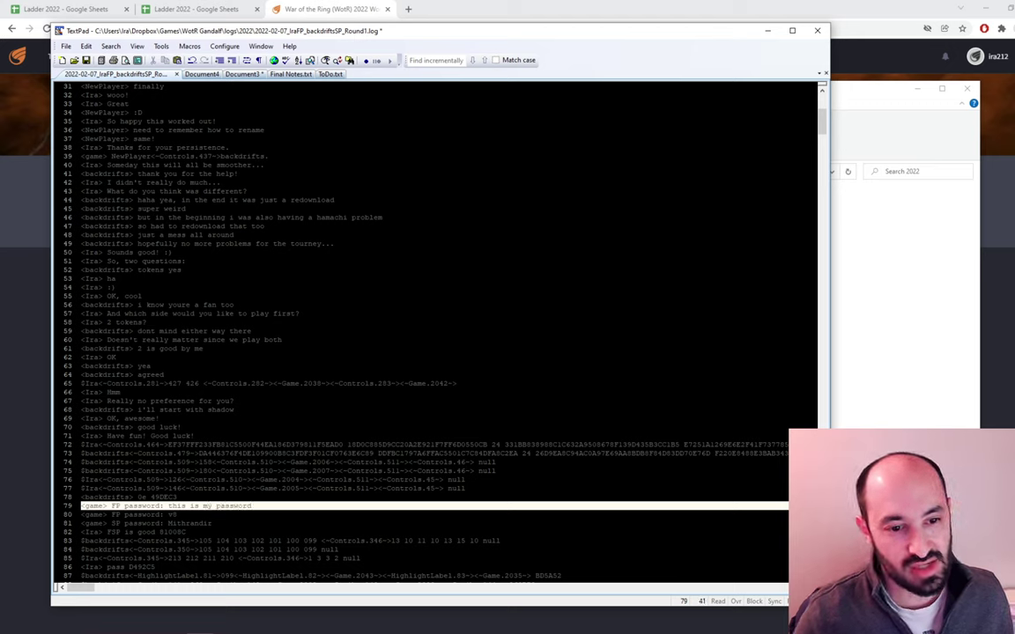
{"action": "key", "text": "Down"}
{"action": "key", "text": "Down"}
{"action": "key", "text": "Down"}
{"action": "key", "text": "Home"}
{"action": "key", "text": "shift+Up"}
{"action": "key", "text": "shift+Up"}
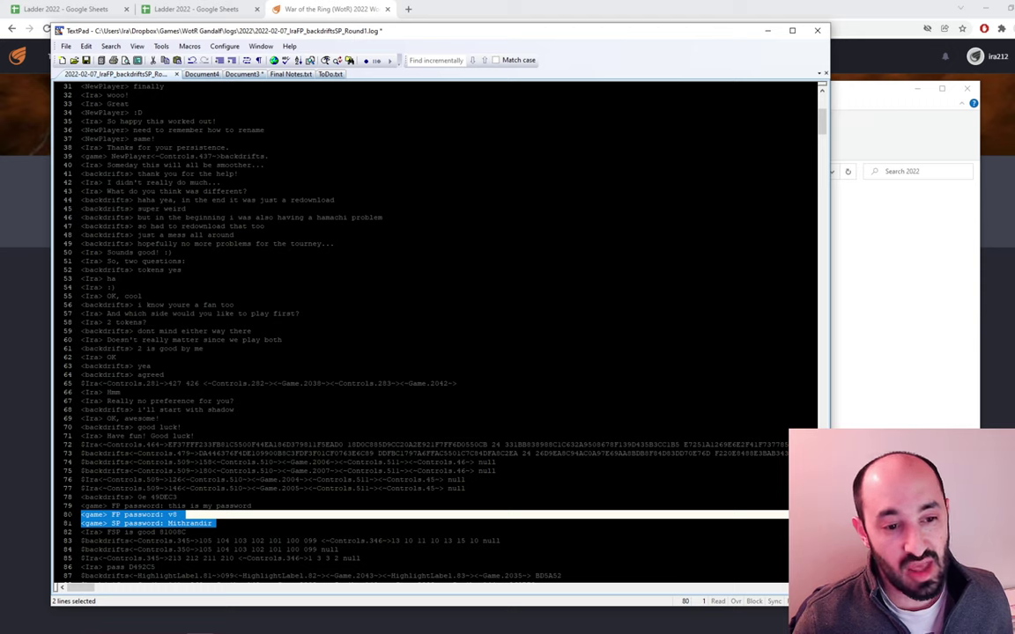
Step: Correct the final character of the original FP password line
{"action": "left_click", "coordinate": [267, 507]}
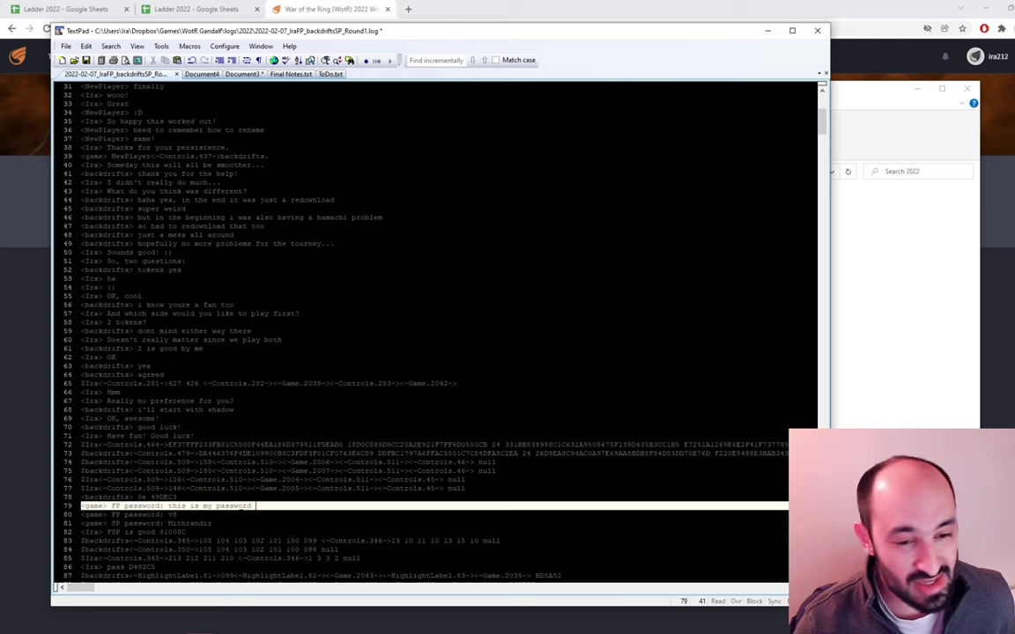
{"action": "left_click", "coordinate": [241, 514]}
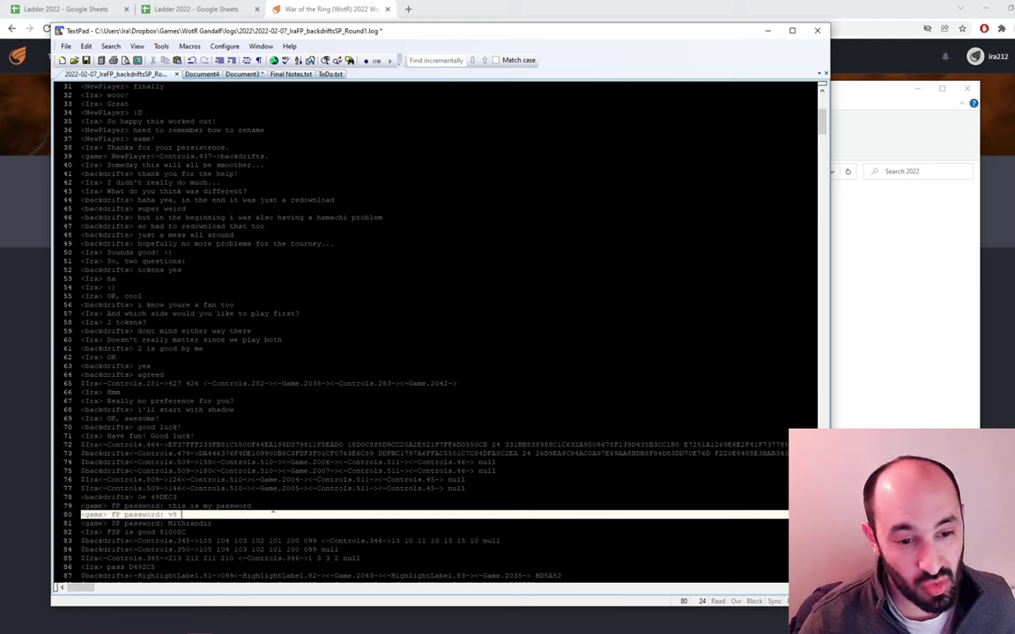
{"action": "left_click", "coordinate": [263, 506]}
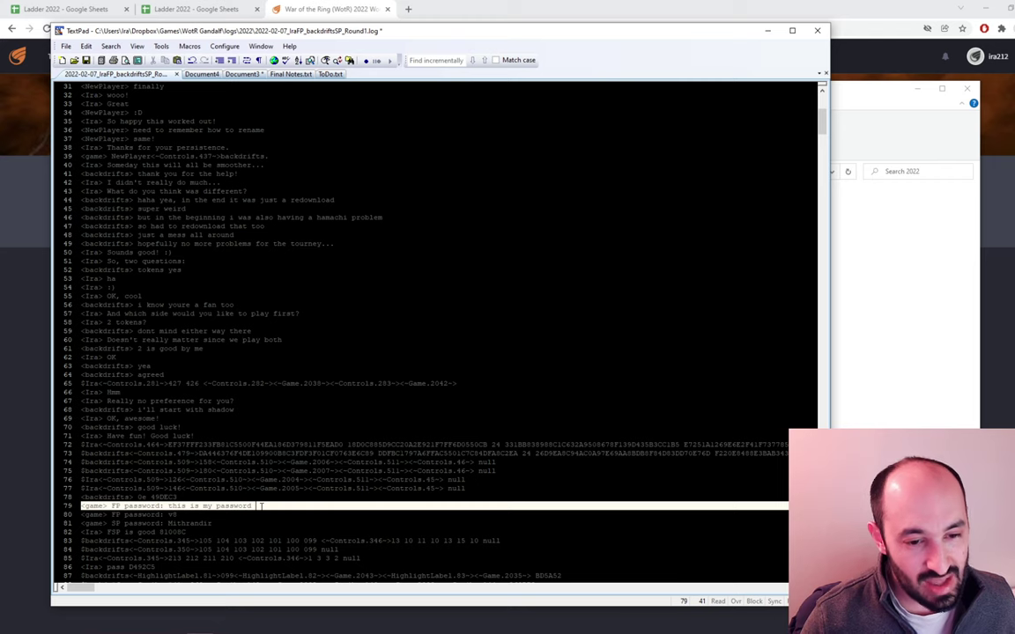
{"action": "left_click_drag", "start_coordinate": [262, 507], "coordinate": [172, 507]}
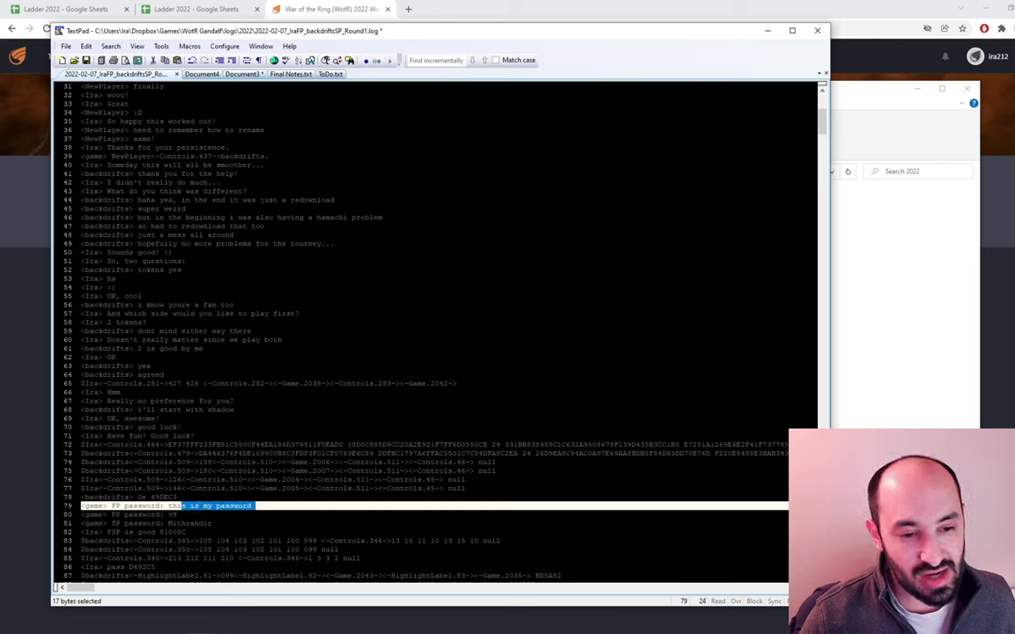
{"action": "left_click", "coordinate": [181, 515]}
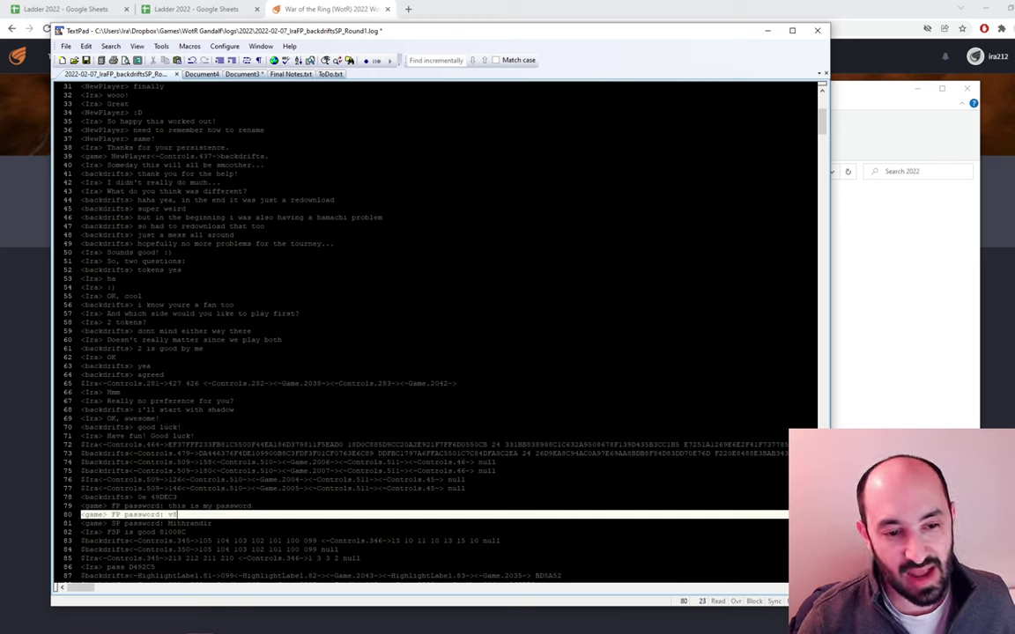
{"action": "key", "text": "BackSpace"}
{"action": "type", "text": "f"}
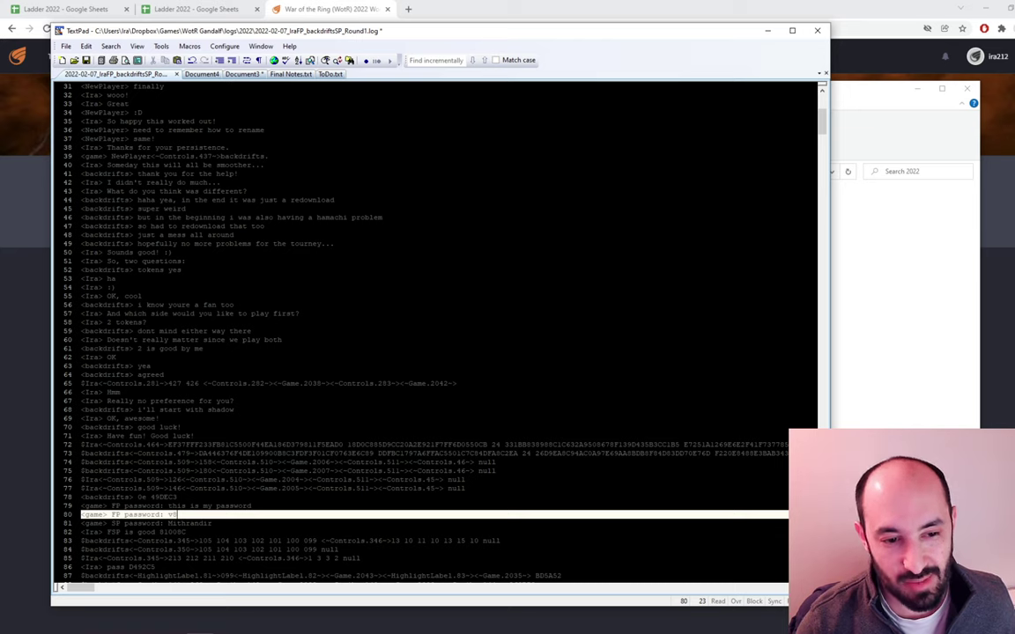
Step: Delete the added placeholder FP password line at line 79
{"action": "left_click", "coordinate": [179, 523]}
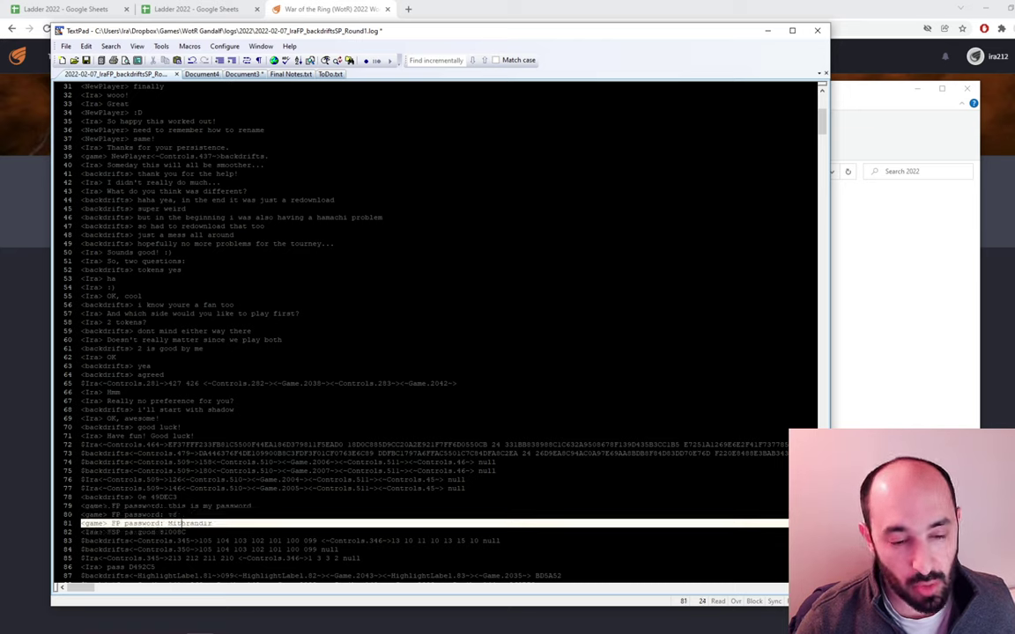
{"action": "key", "text": "Up"}
{"action": "key", "text": "Up"}
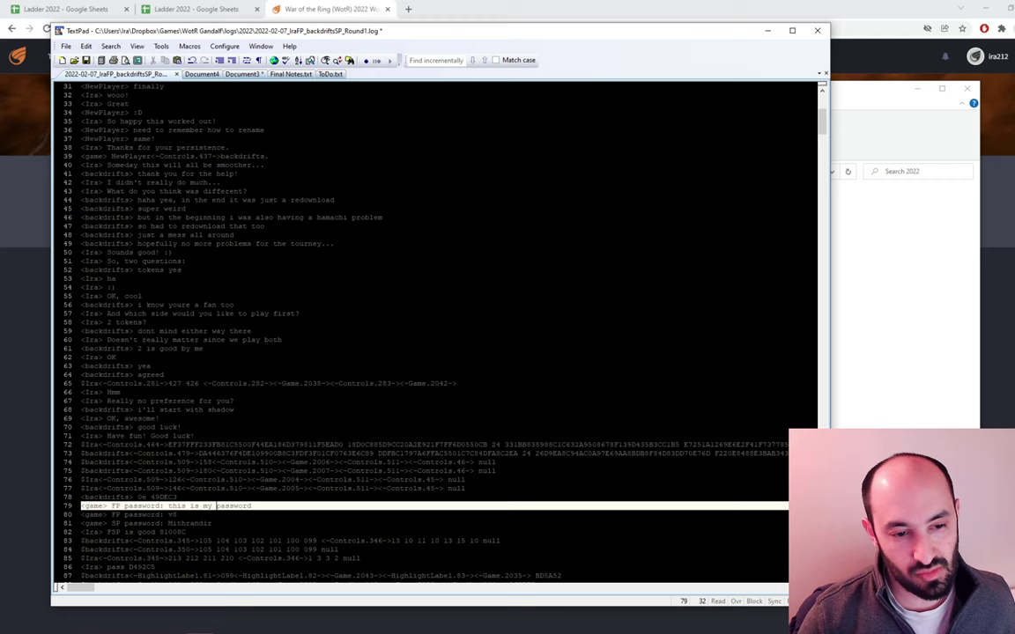
{"action": "key", "text": "Home"}
{"action": "key", "text": "shift+Down"}
{"action": "key", "text": "Delete"}
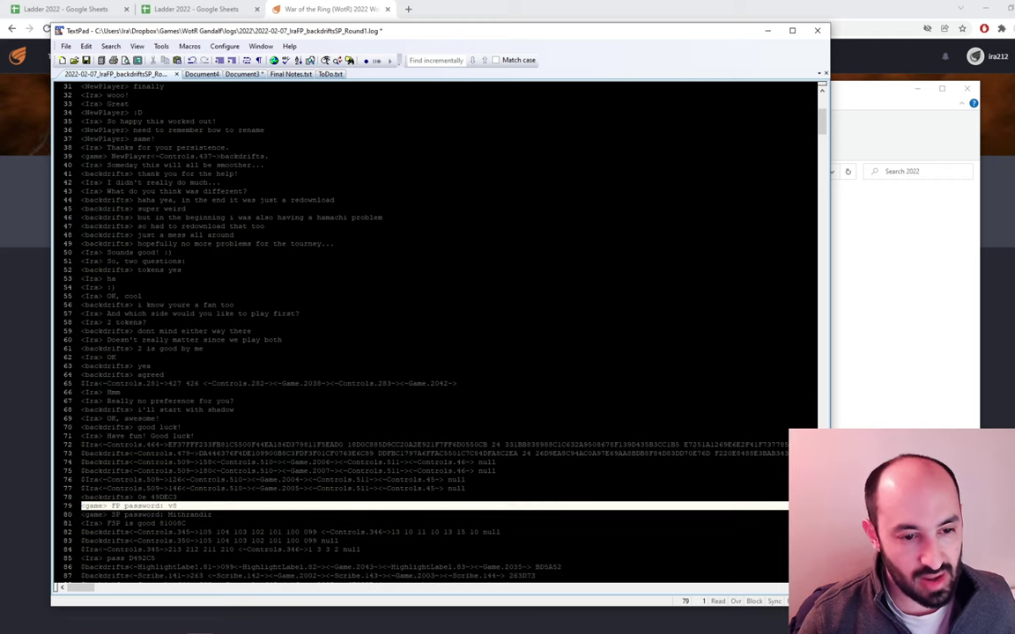